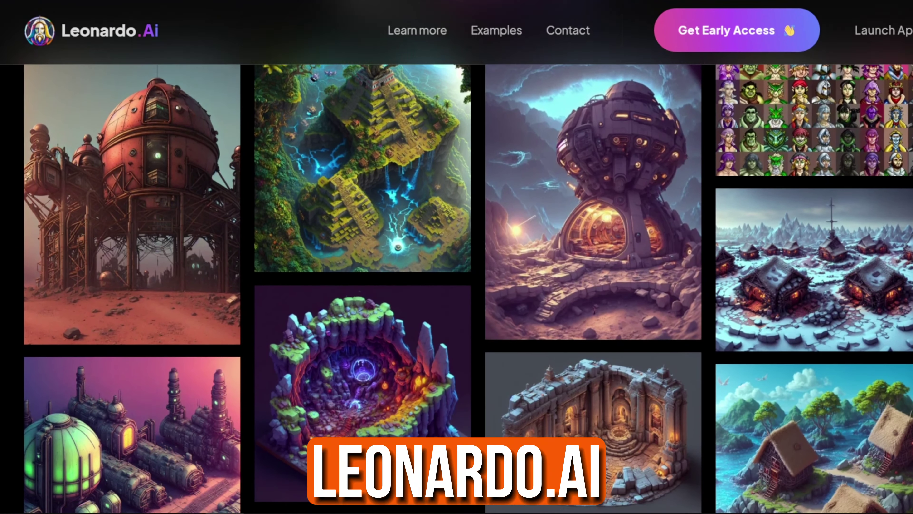
Step: Scroll down the Leonardo.Ai landing page through its example game-art gallery
scroll(457, 288, down, 10)
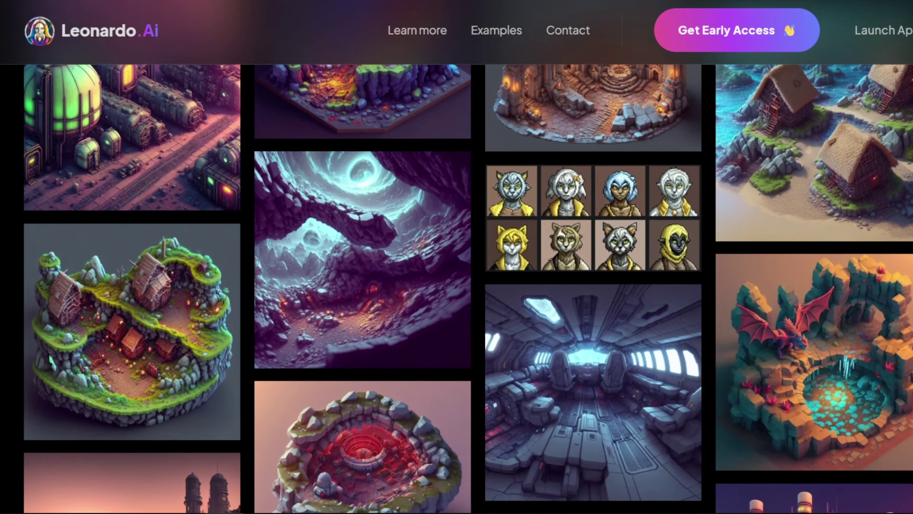
scroll(456, 288, down, 6)
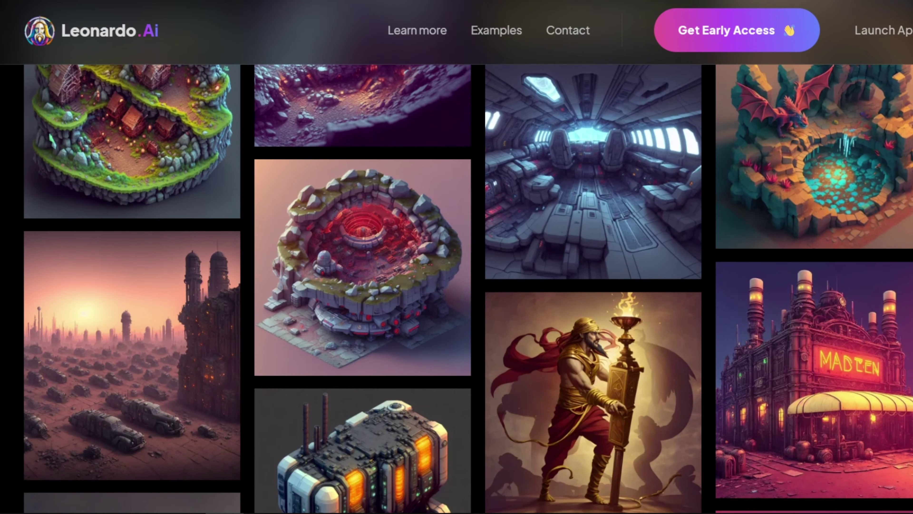
scroll(457, 288, down, 10)
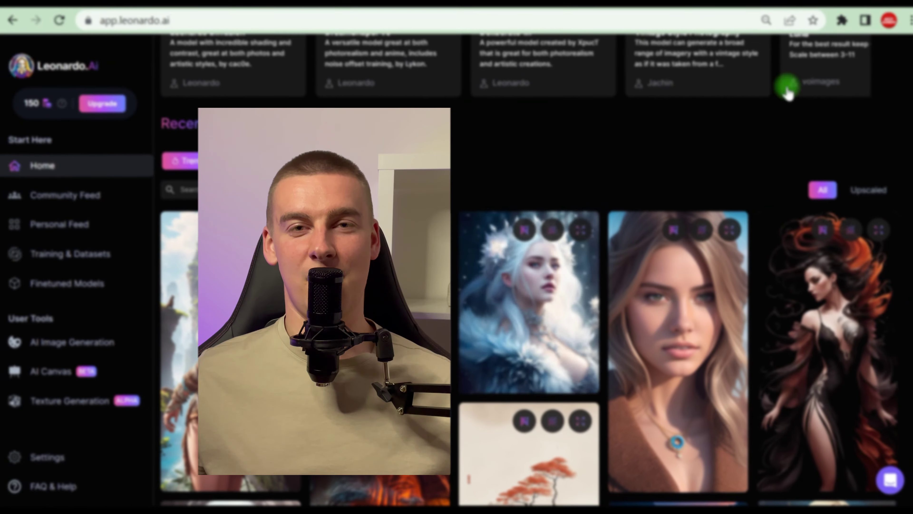
Step: Open the platinum-hair woman example, then the blue water wave images, enlarging the third one
click(572, 257)
scroll(509, 252, down, 5)
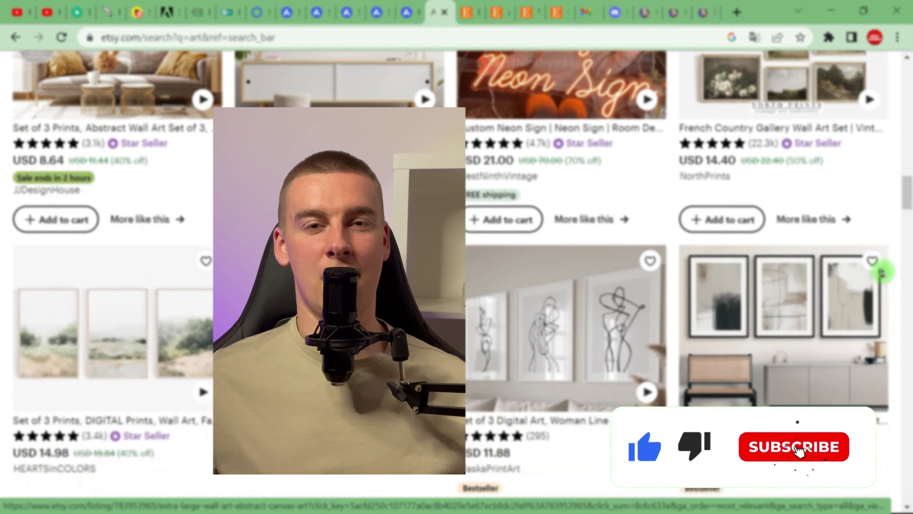
scroll(887, 295, down, 15)
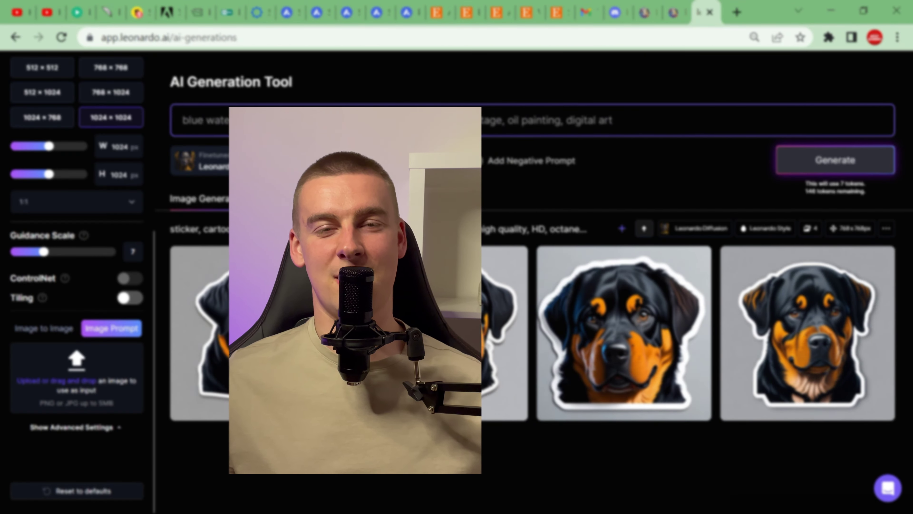
click(847, 165)
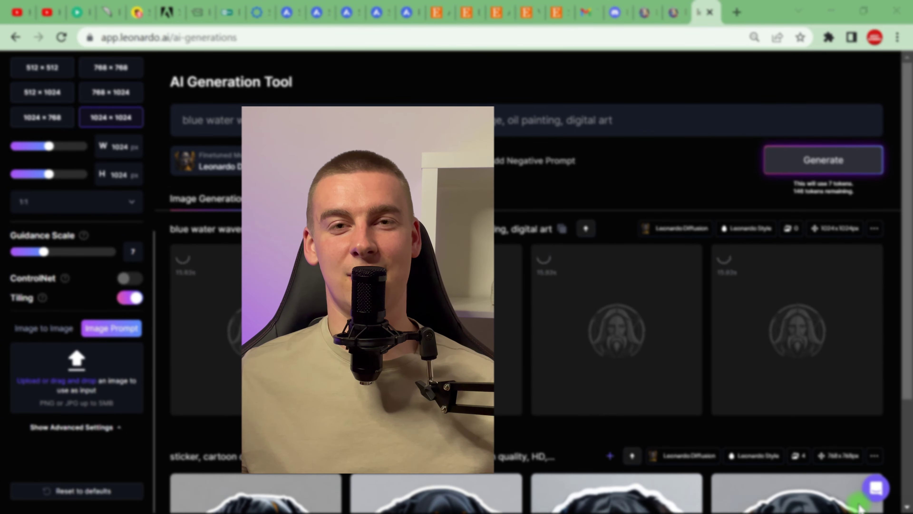
click(631, 322)
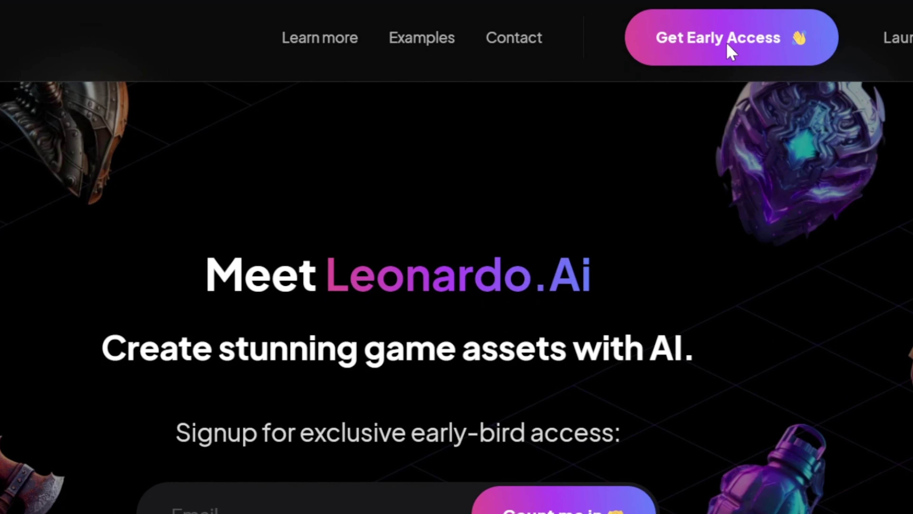
Step: Request Leonardo.Ai early access by submitting an e-mail address in the signup form
click(727, 45)
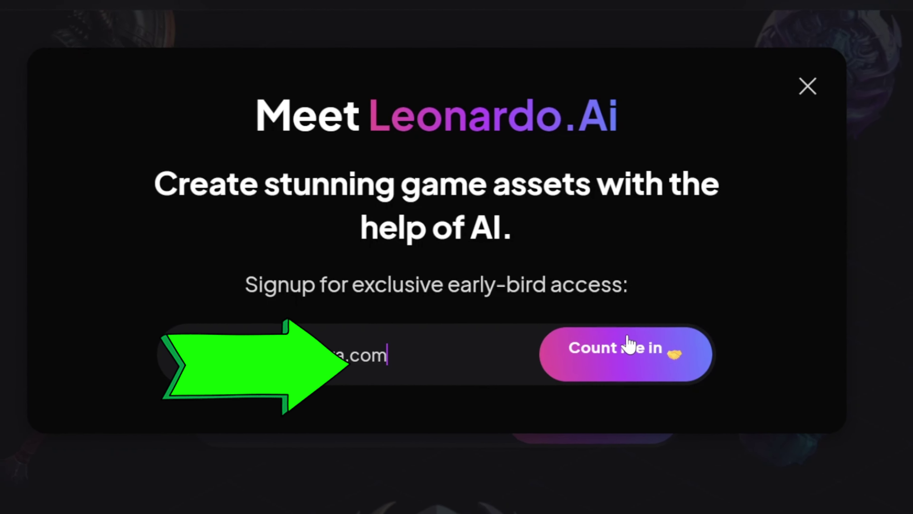
click(626, 351)
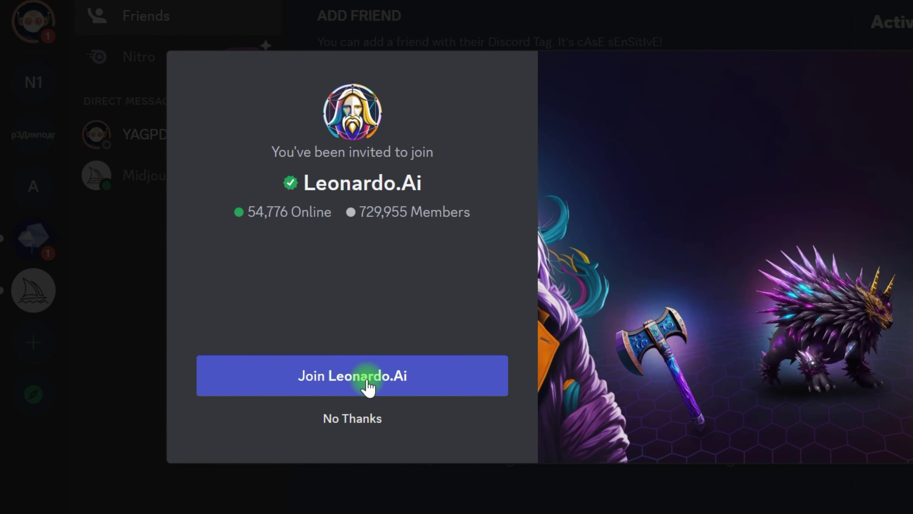
Step: Join the Leonardo.Ai Discord server, keeping English and skipping the second language question
click(369, 383)
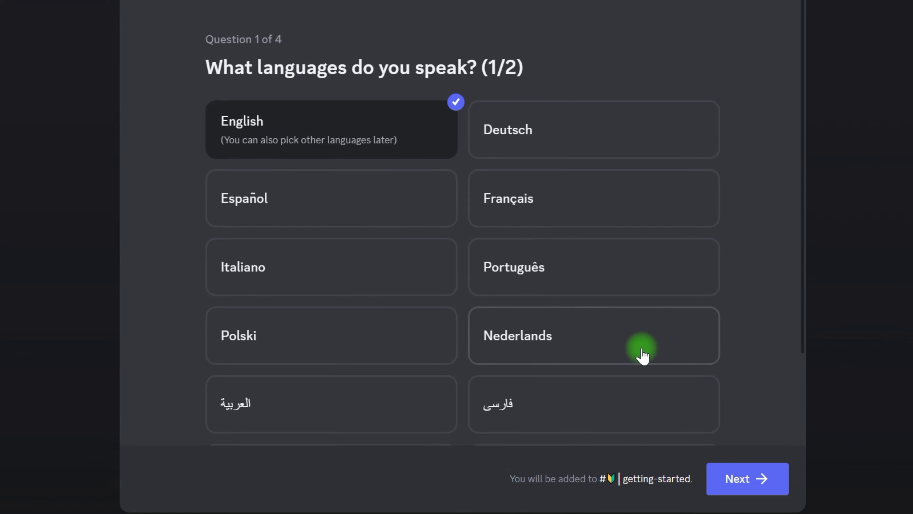
click(744, 483)
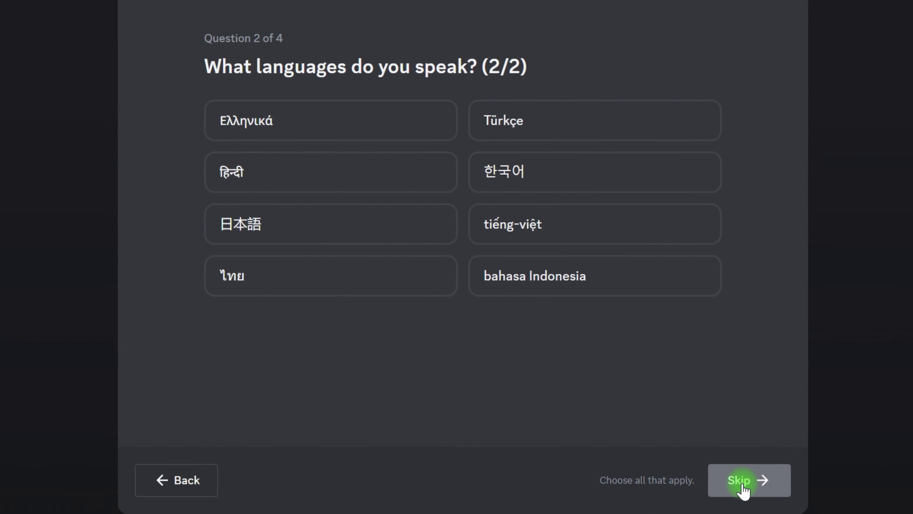
click(764, 493)
Step: Choose Create Art as the intended use and tick both acknowledgement cards, including that /imagine doesn't work
click(383, 200)
click(380, 195)
click(777, 495)
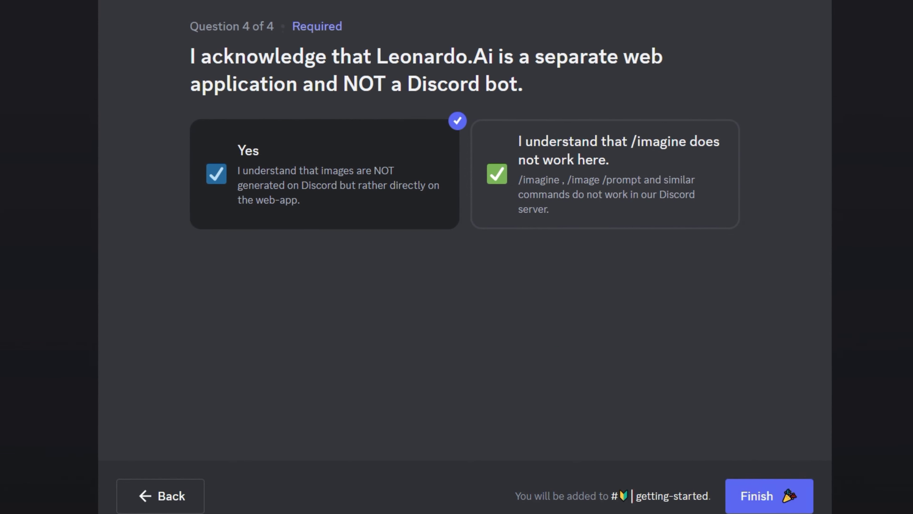
click(341, 180)
click(604, 179)
click(363, 183)
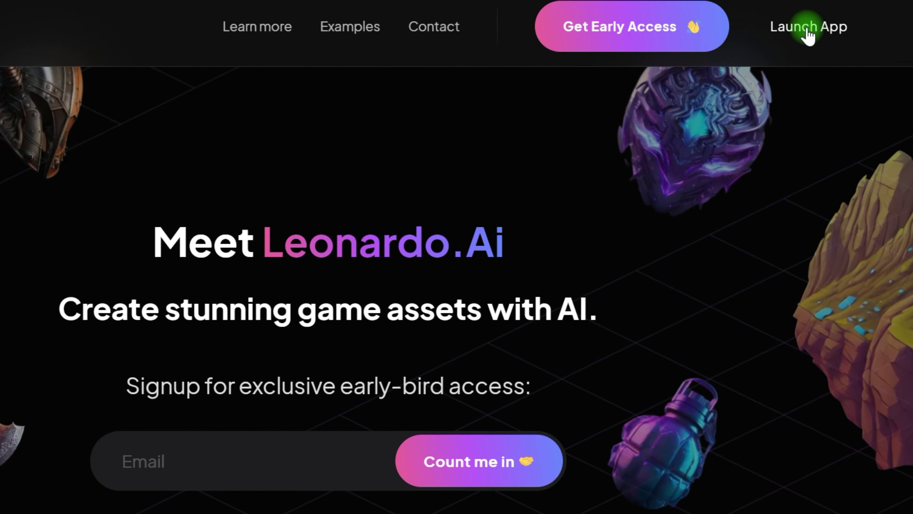
Step: Launch the web app and scroll down through the Recent Creations gallery, then back up
click(872, 25)
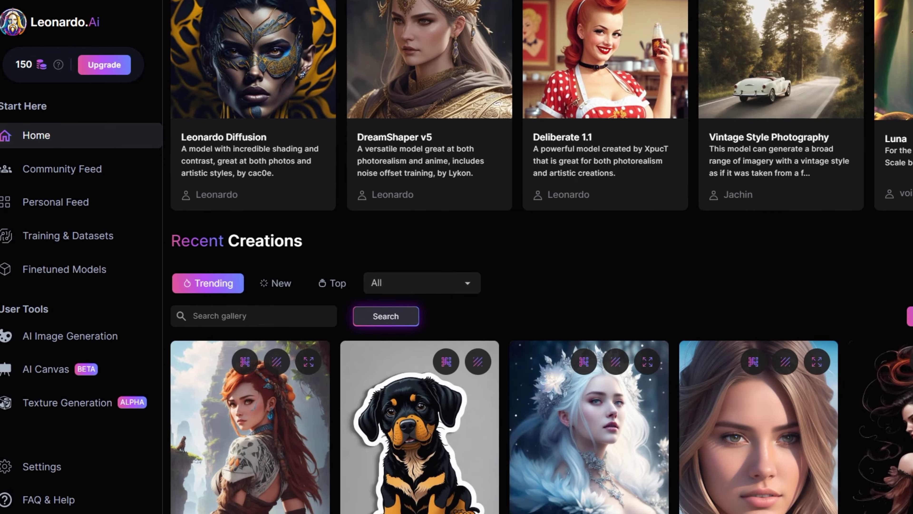
scroll(521, 288, down, 7)
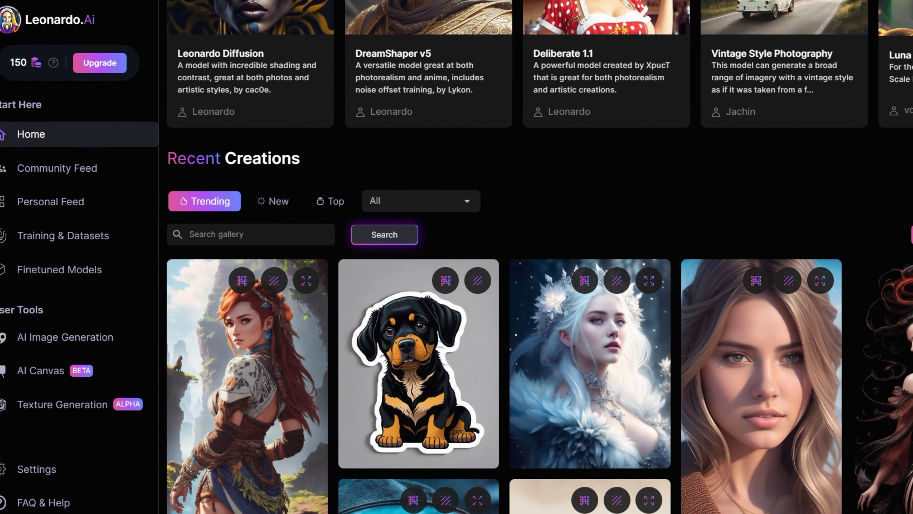
scroll(521, 288, down, 9)
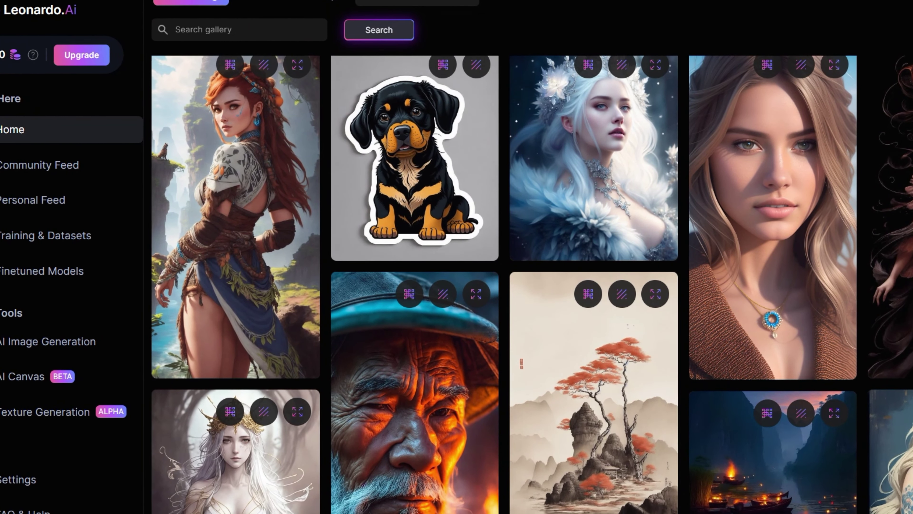
scroll(493, 288, down, 8)
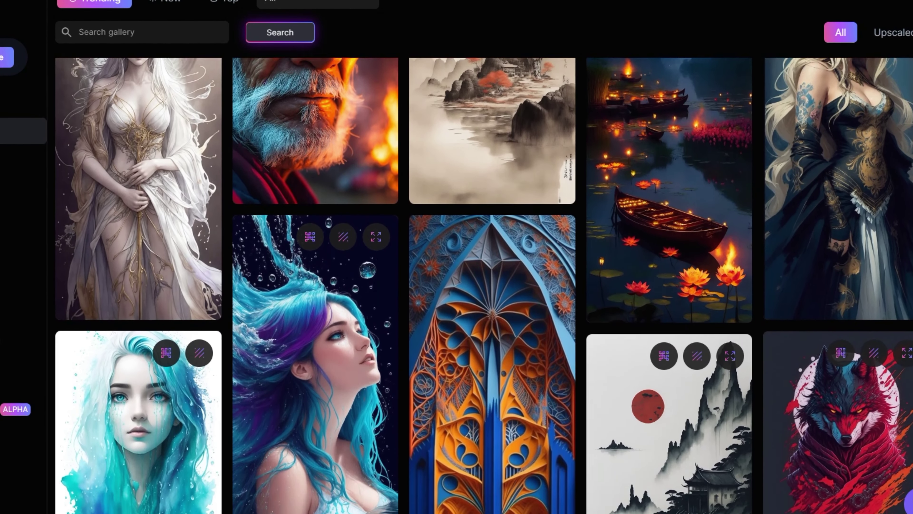
scroll(493, 288, down, 6)
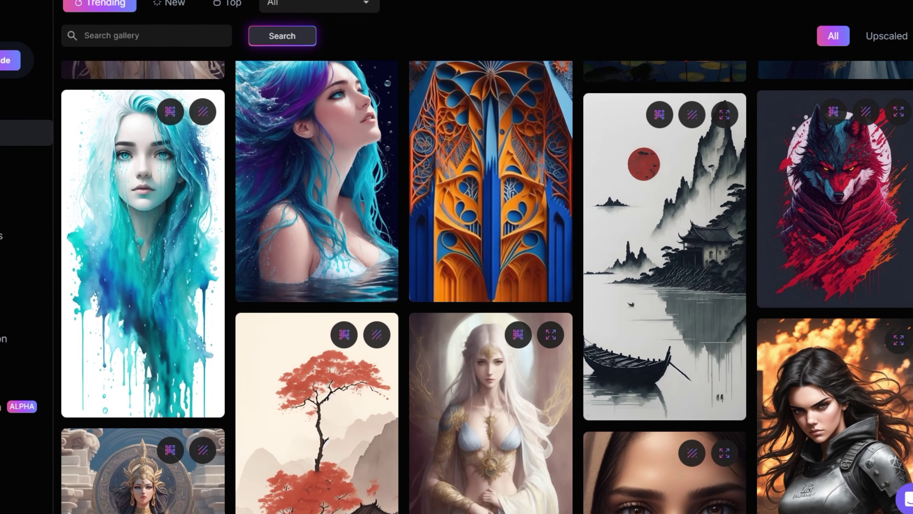
scroll(492, 287, down, 2)
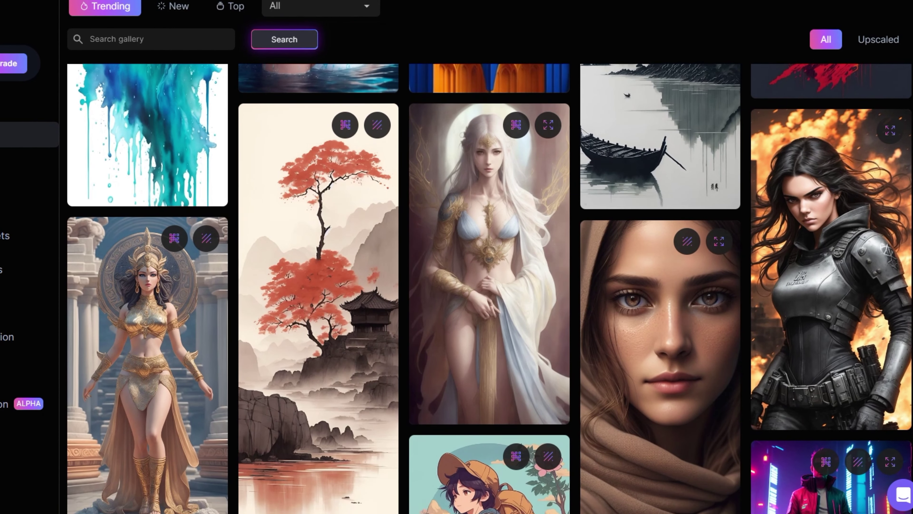
scroll(492, 288, up, 20)
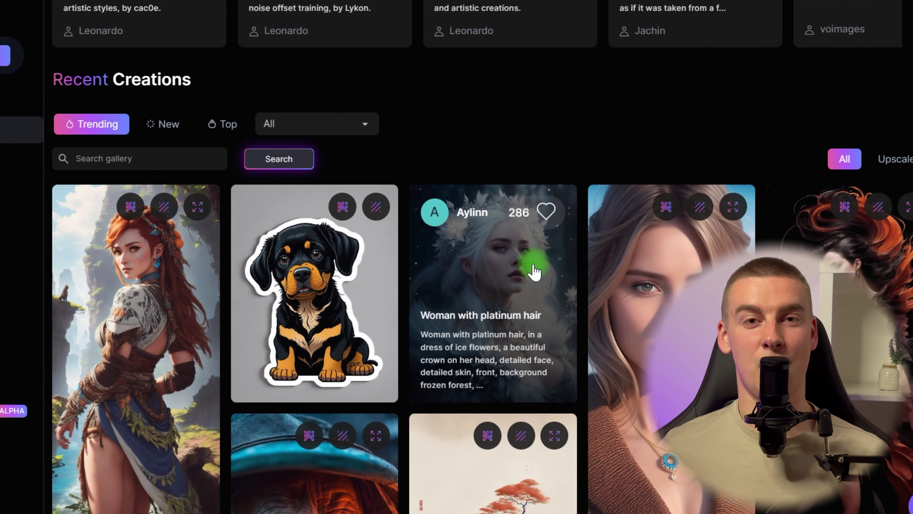
Step: Open the 'Woman with platinum hair' card, select part of its prompt and enlarge the image
click(531, 264)
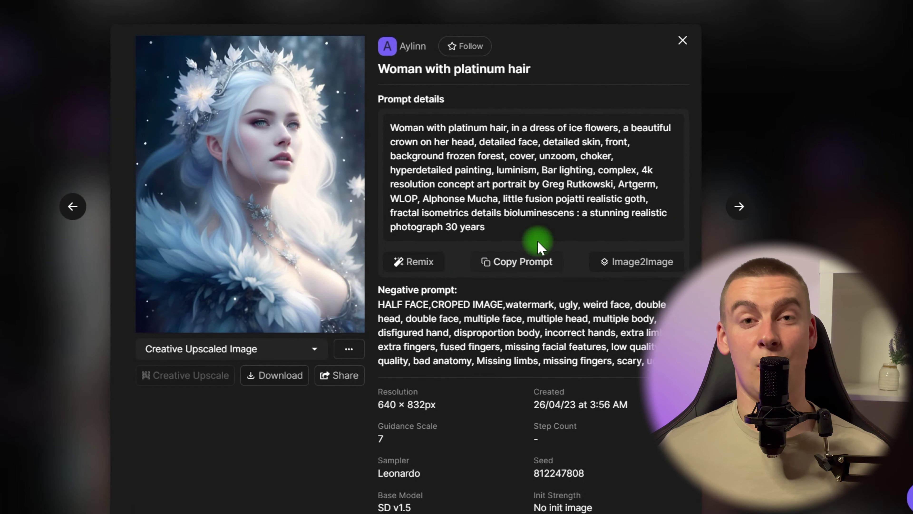
drag(517, 234, 413, 151)
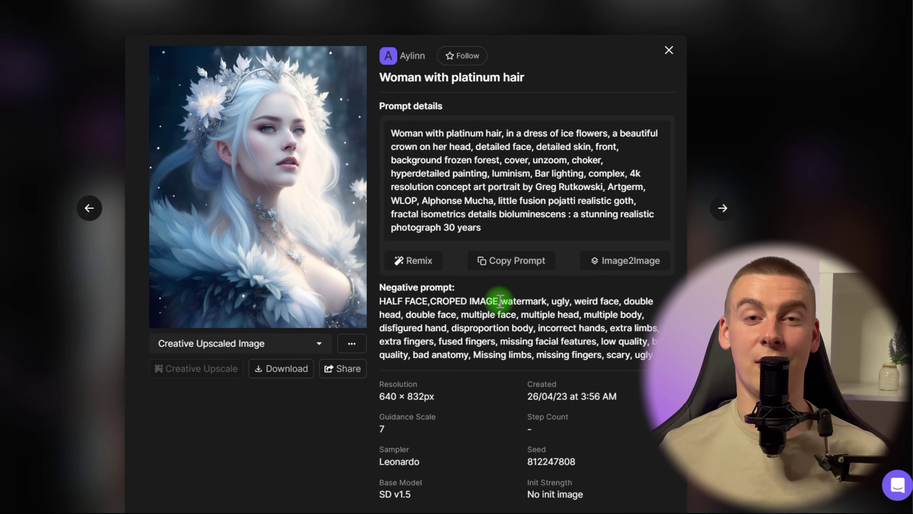
click(292, 223)
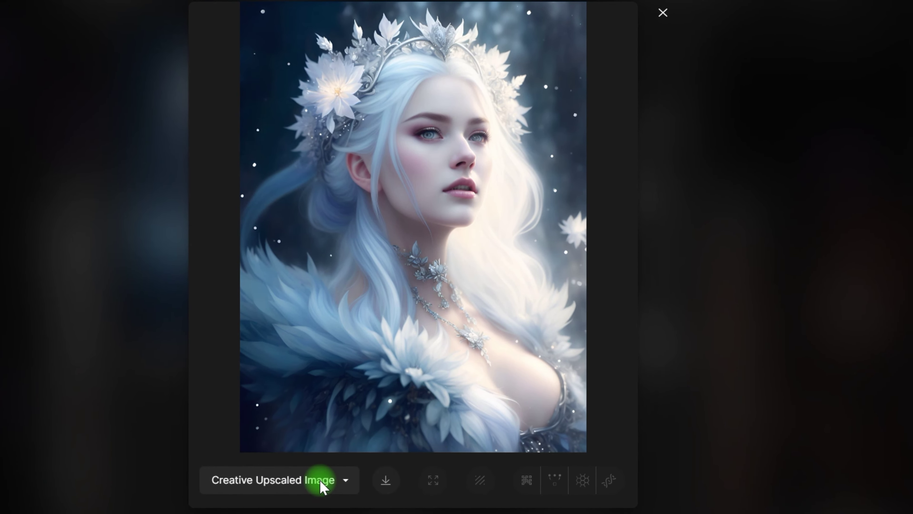
Step: Switch the enlarged image between its no-background, original and creative upscaled versions
click(321, 480)
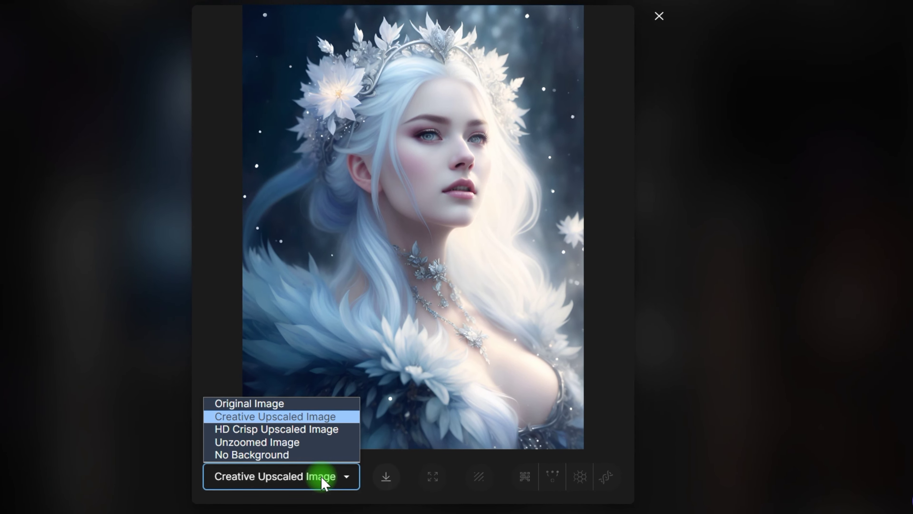
click(295, 454)
click(299, 472)
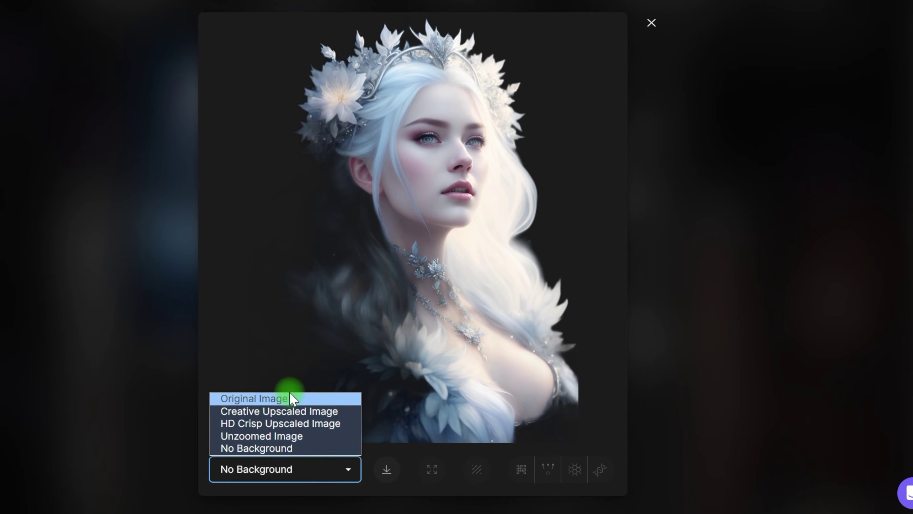
click(291, 391)
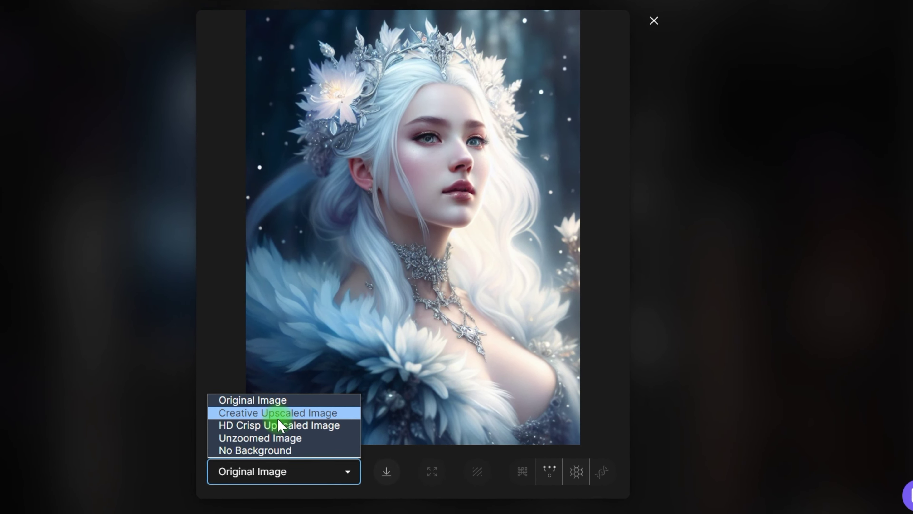
click(279, 416)
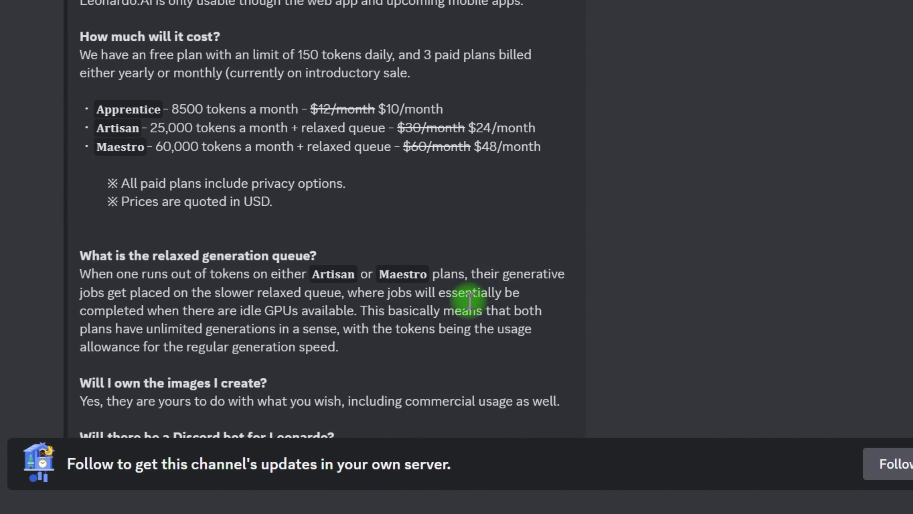
Step: Highlight the FAQ question 'Will I own the images I create?' and then clear the highlight
drag(30, 382, 268, 387)
click(95, 404)
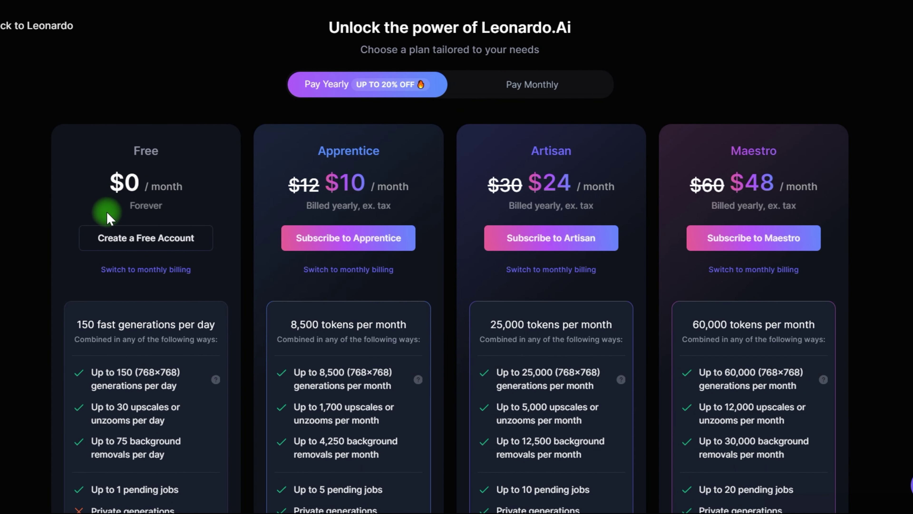
Step: Scroll to the plan features and highlight the Free plan's 150 daily fast generations
scroll(108, 218, down, 5)
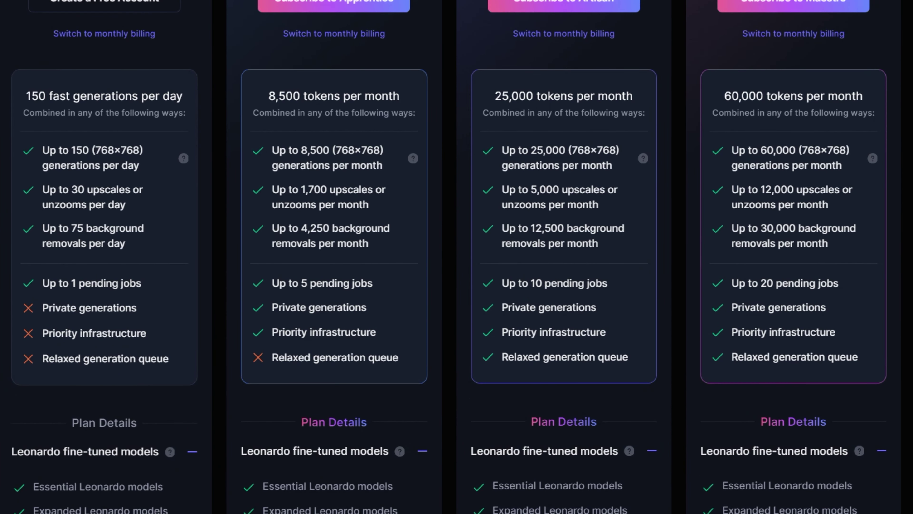
drag(42, 165, 144, 175)
drag(40, 102, 66, 104)
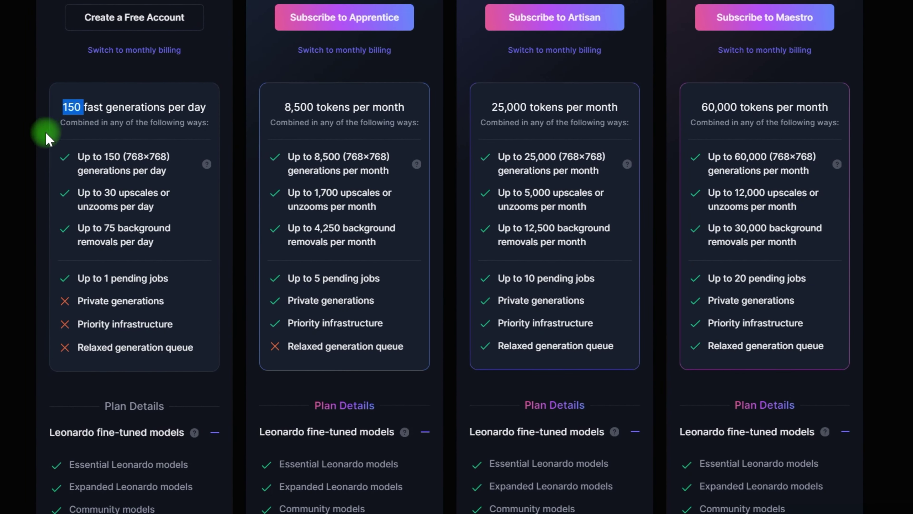
click(5, 166)
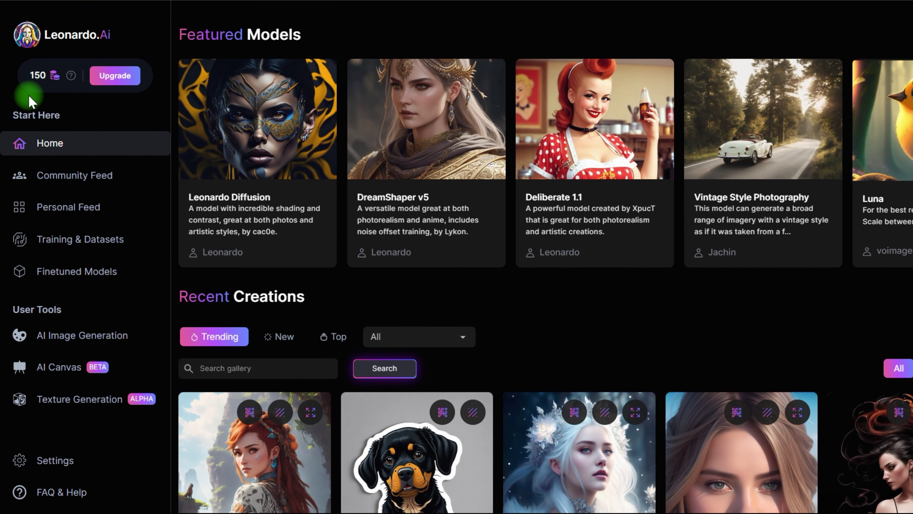
Step: Check the 3D Texture Generation page and its Upload New Object dialog, then go to AI Image Generation
scroll(85, 252, down, 3)
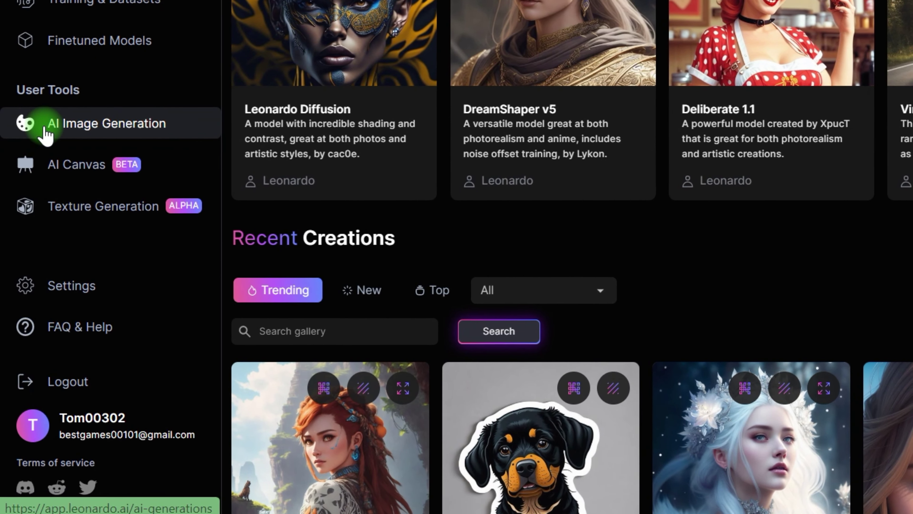
click(78, 181)
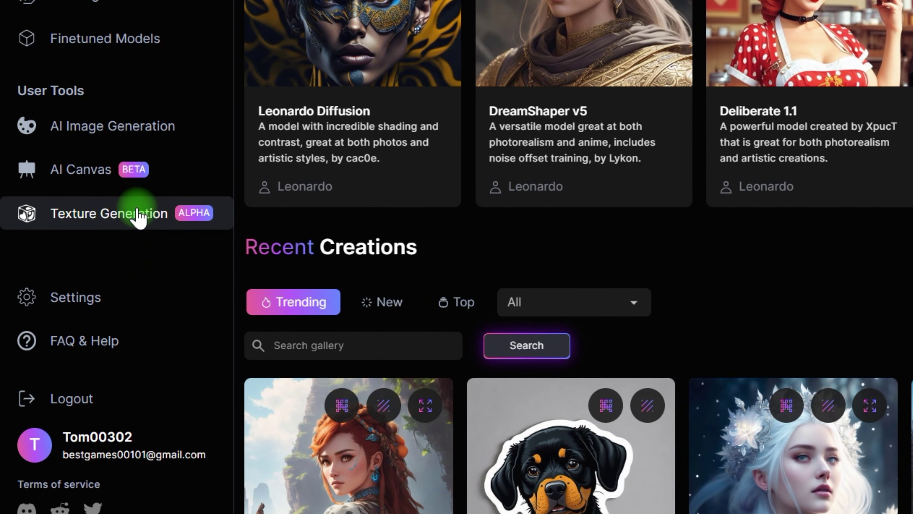
click(140, 216)
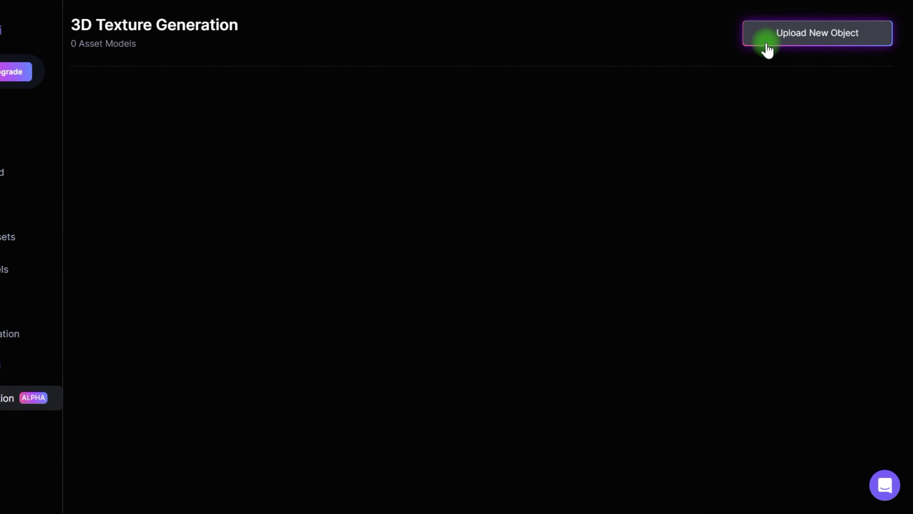
click(772, 47)
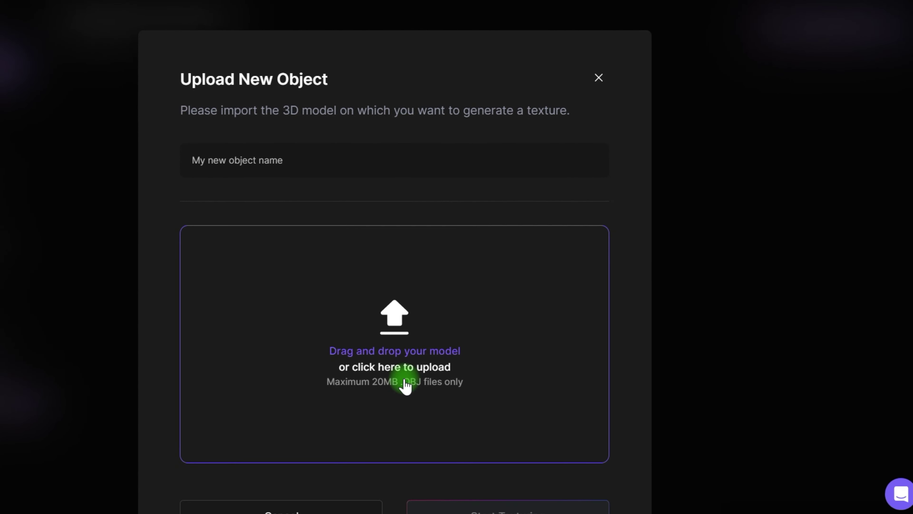
click(592, 85)
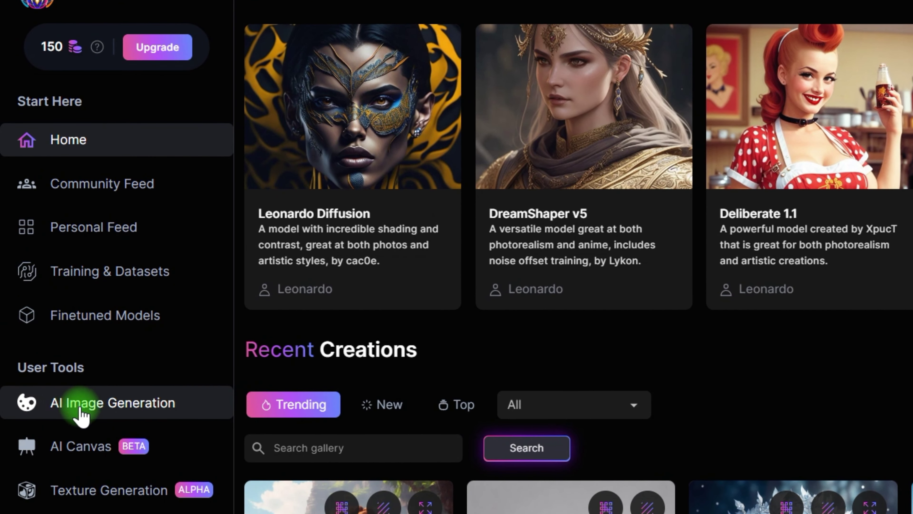
click(209, 417)
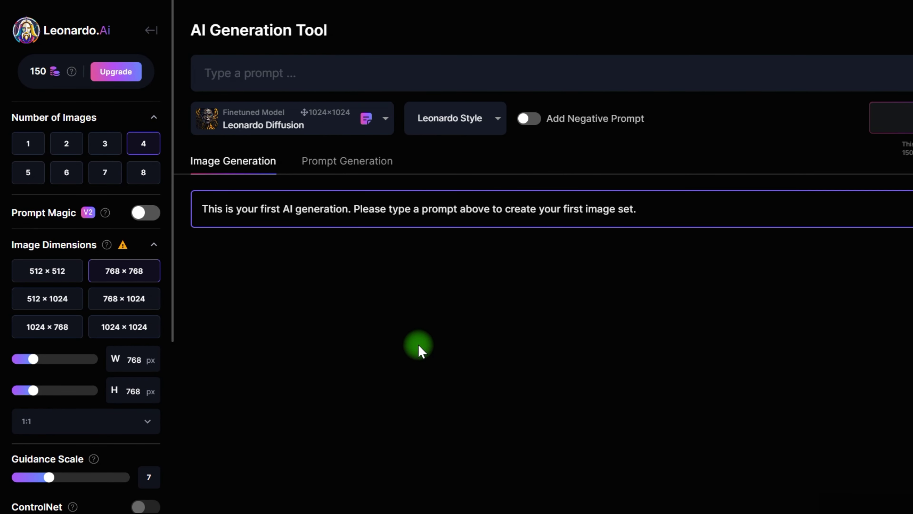
Step: Type 'here is where you write your promt' in the prompt box and select it
text(here is where you write your promt)
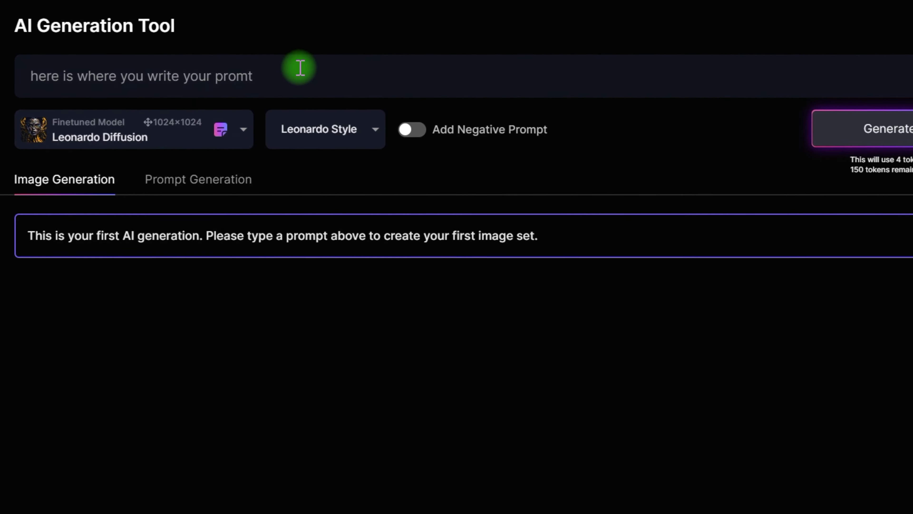
drag(434, 68, 196, 75)
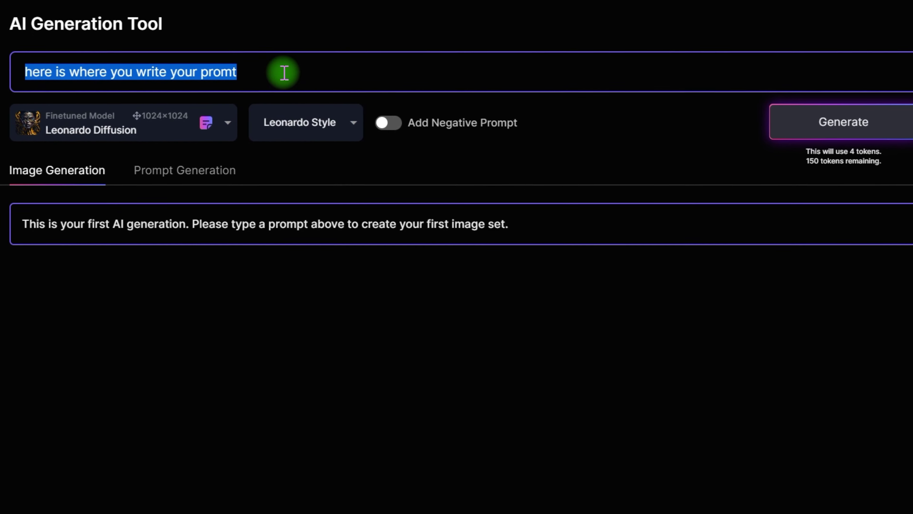
click(302, 101)
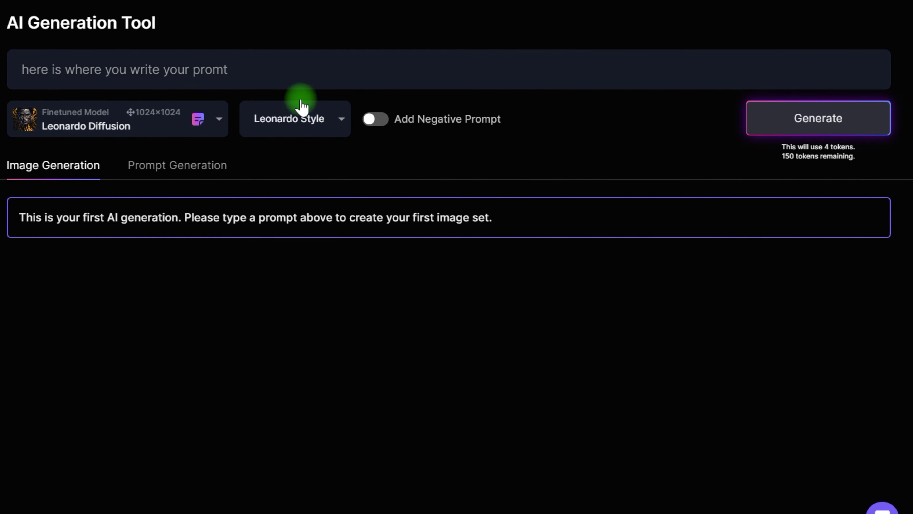
Step: Open the trending dog sticker's details and copy its full prompt
click(435, 291)
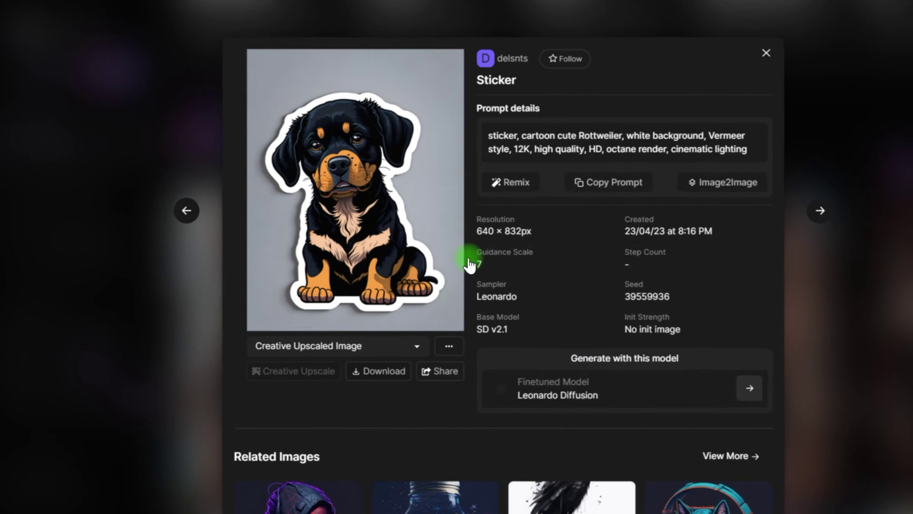
drag(758, 150, 489, 136)
right_click(494, 138)
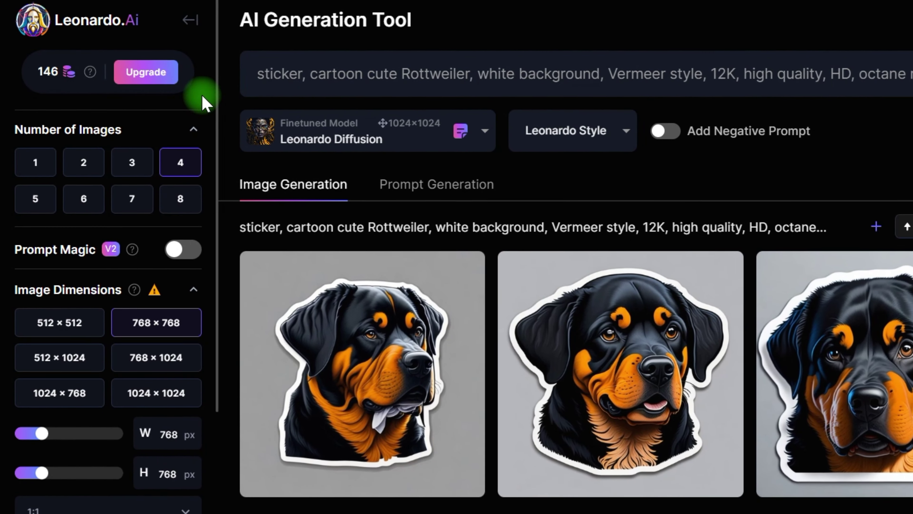
Step: Keep four images per generation and set the output dimensions to 1024 × 1024
click(194, 131)
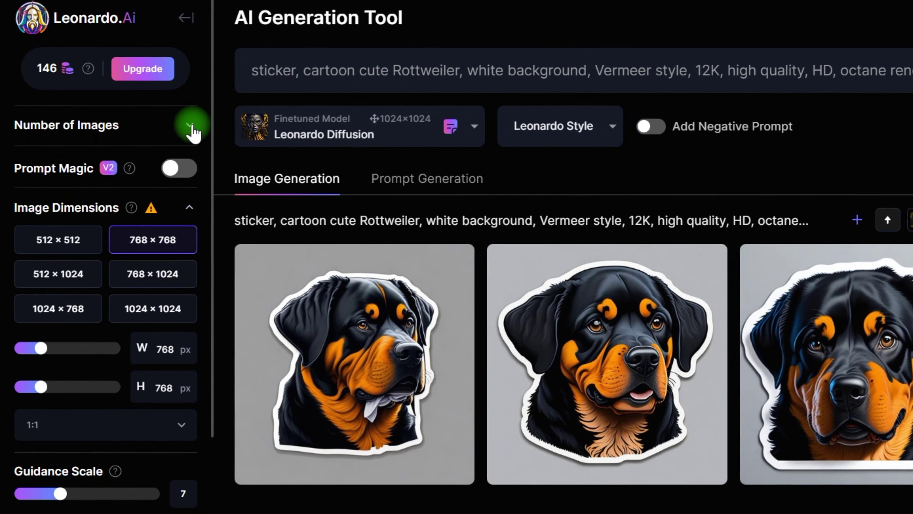
click(194, 130)
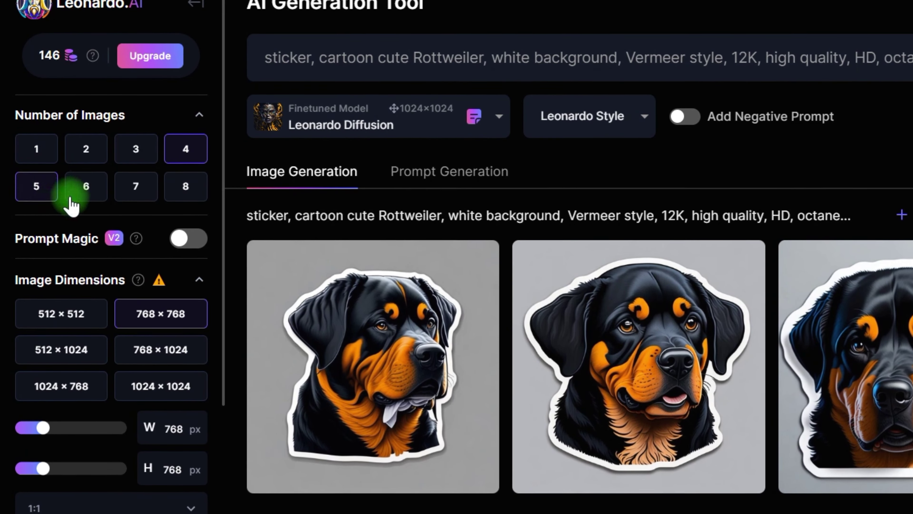
click(90, 164)
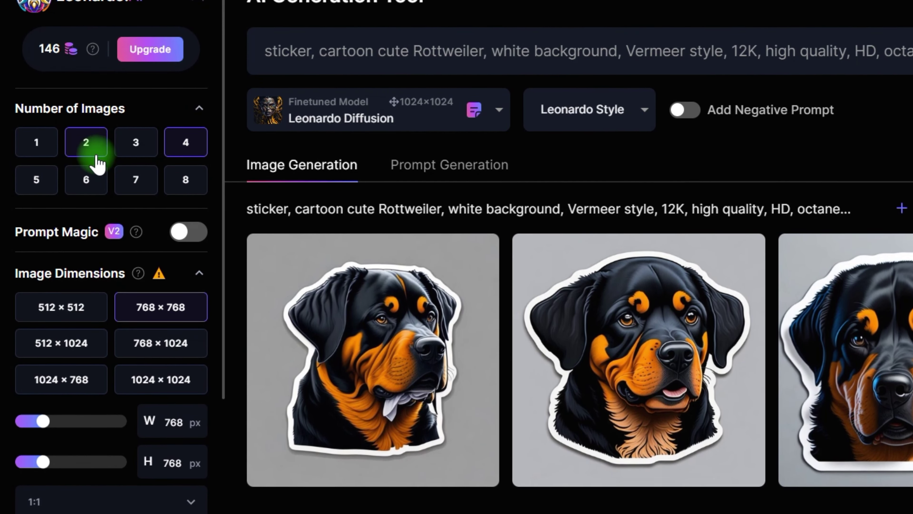
click(95, 153)
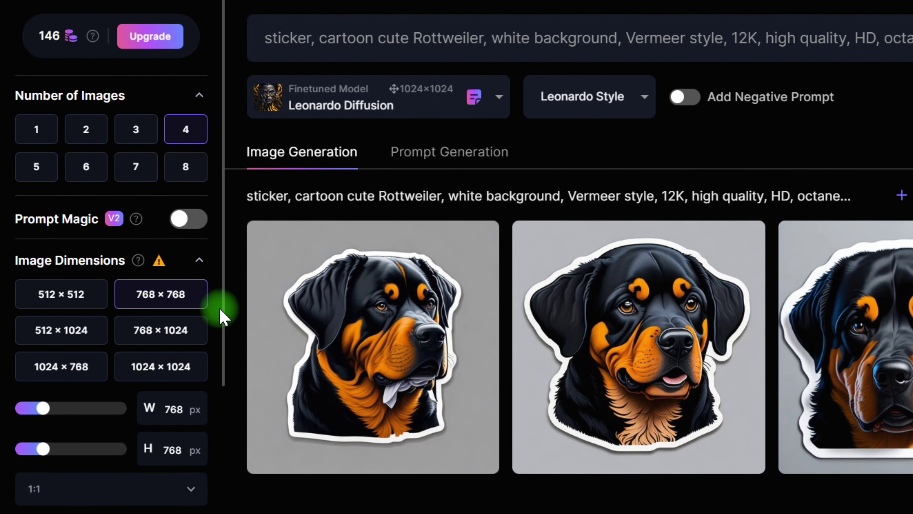
click(197, 359)
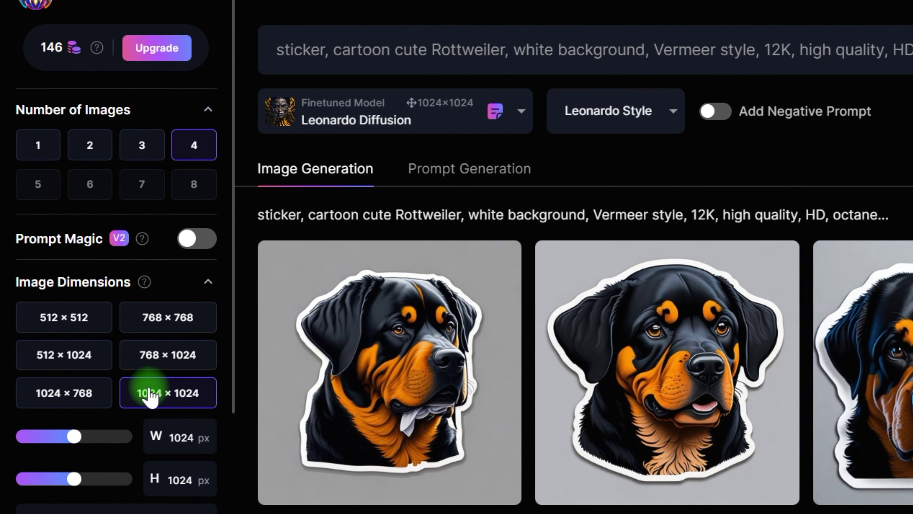
Step: Return the Guidance Scale slider to 7 after trying higher and lower values
scroll(143, 393, down, 5)
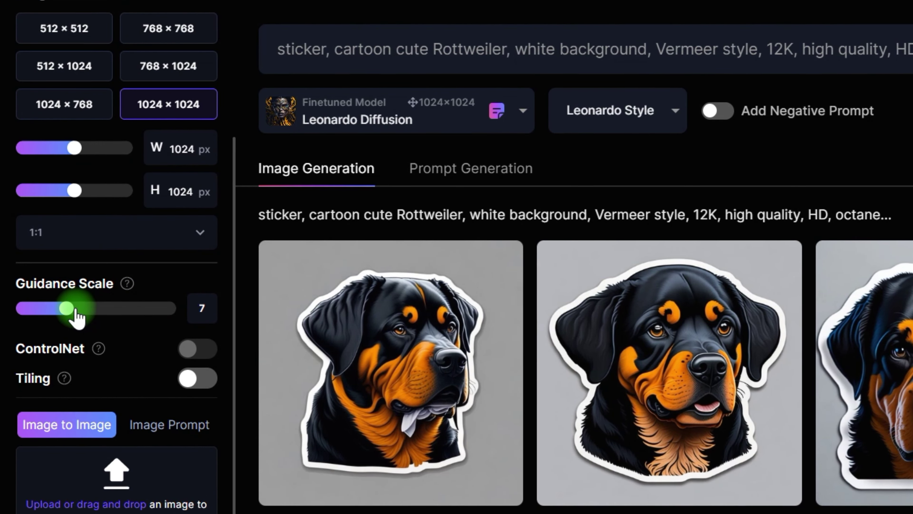
mouse_move(77, 310)
mouse_down()
mouse_move(135, 311)
mouse_move(70, 319)
mouse_up()
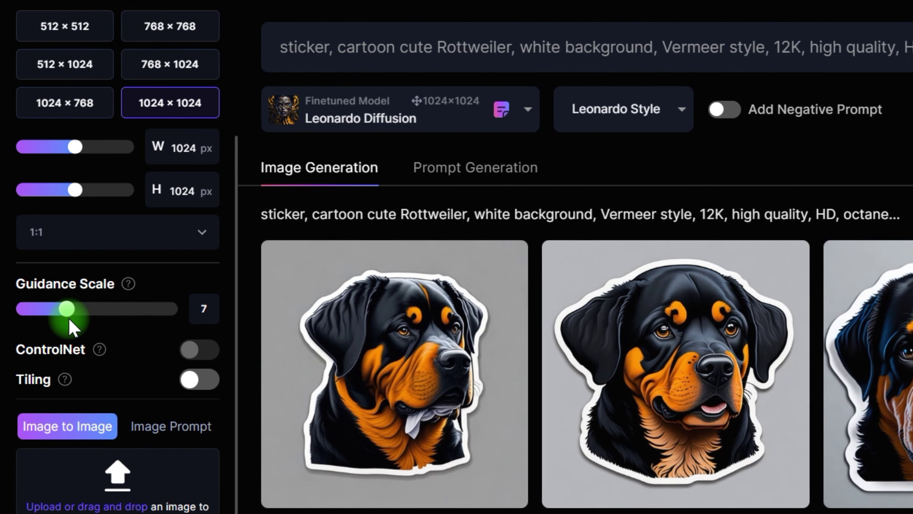
drag(69, 321, 206, 315)
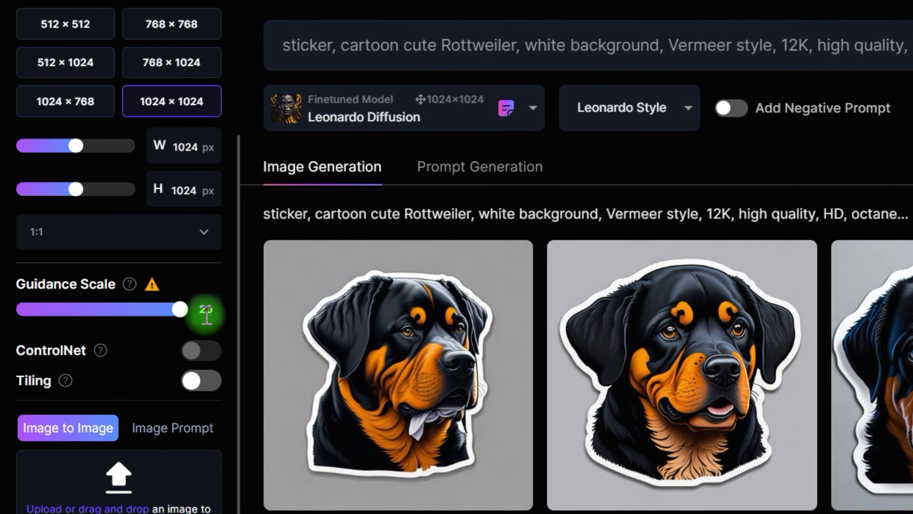
drag(207, 313, 68, 333)
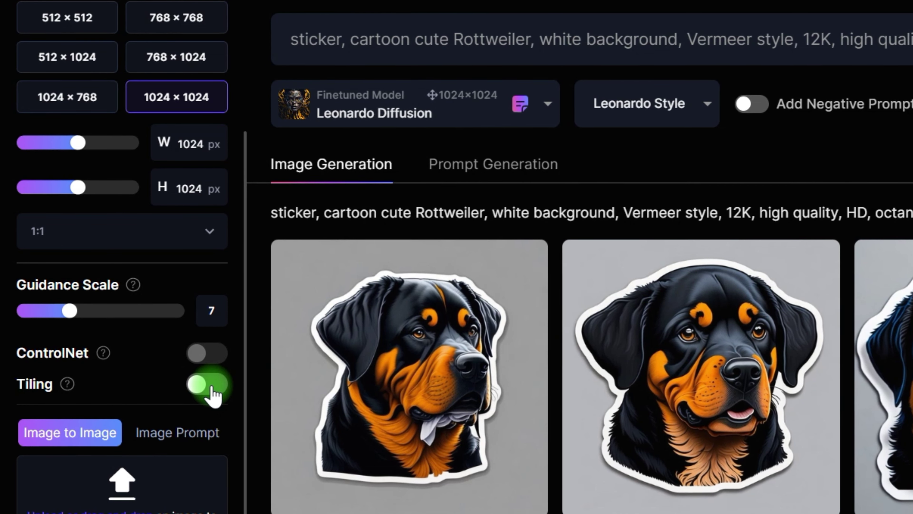
Step: Further down the settings sidebar, pick Image Prompt instead of Image to Image as the reference mode
scroll(209, 390, down, 2)
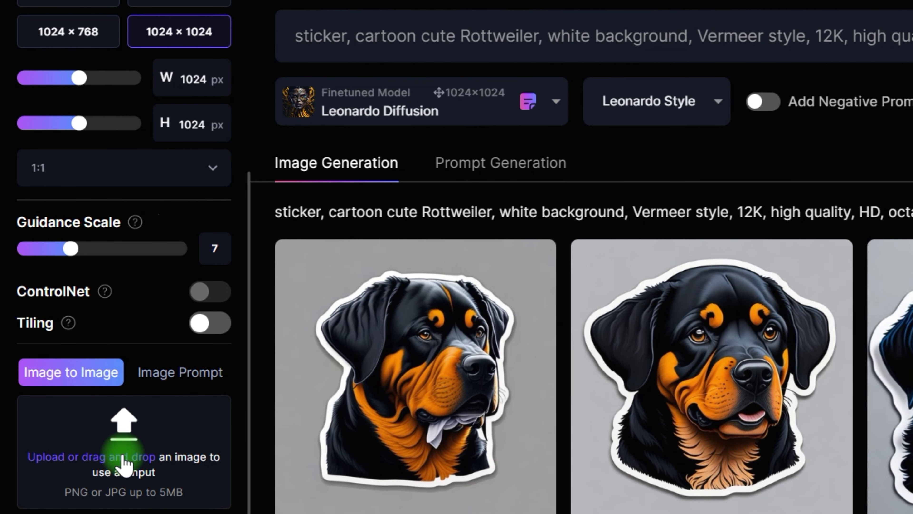
click(184, 374)
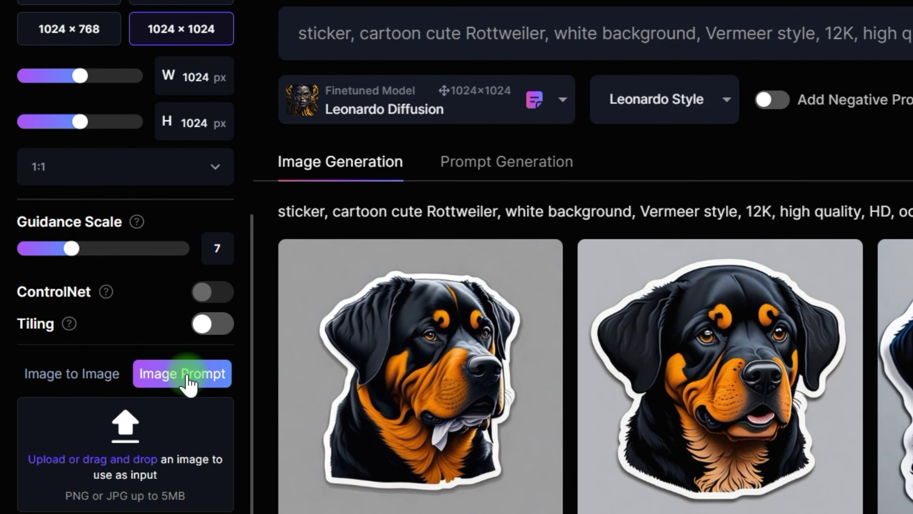
mouse_move(301, 337)
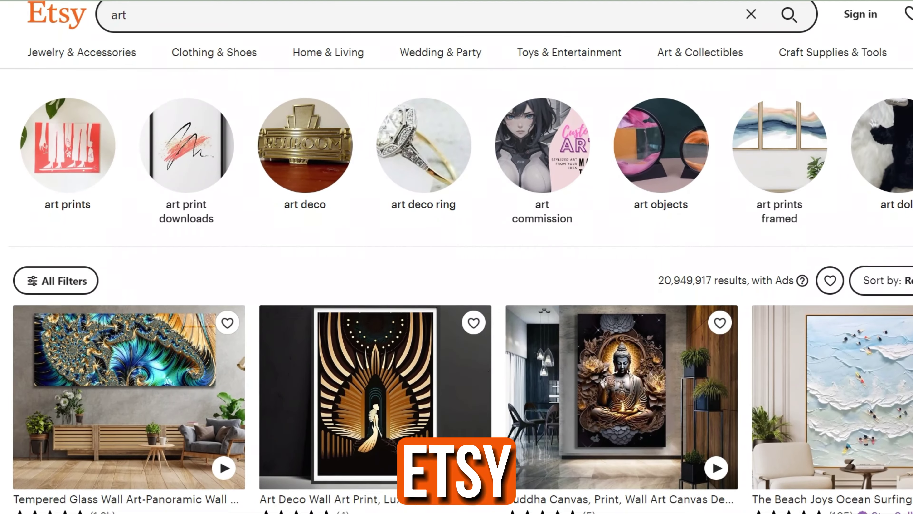
Step: Scroll through Etsy's 'art' results of wall art prints and canvases
scroll(457, 257, down, 8)
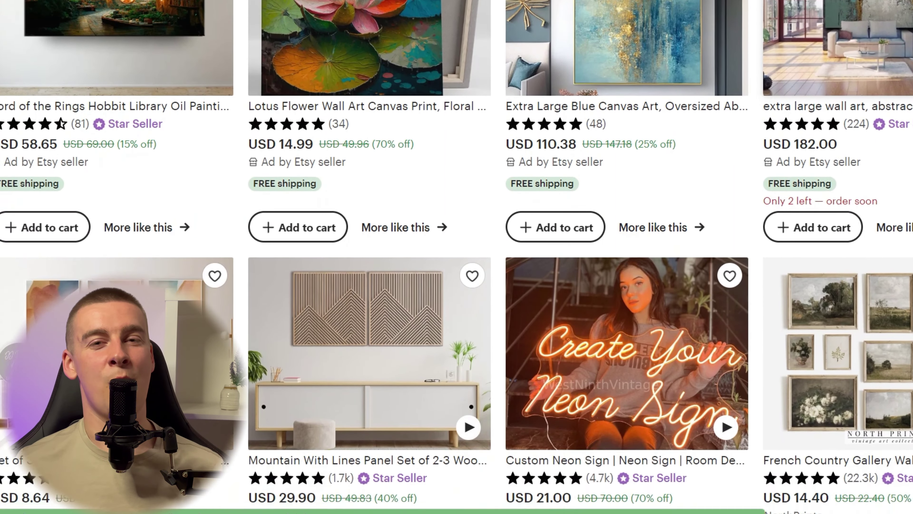
scroll(456, 257, down, 4)
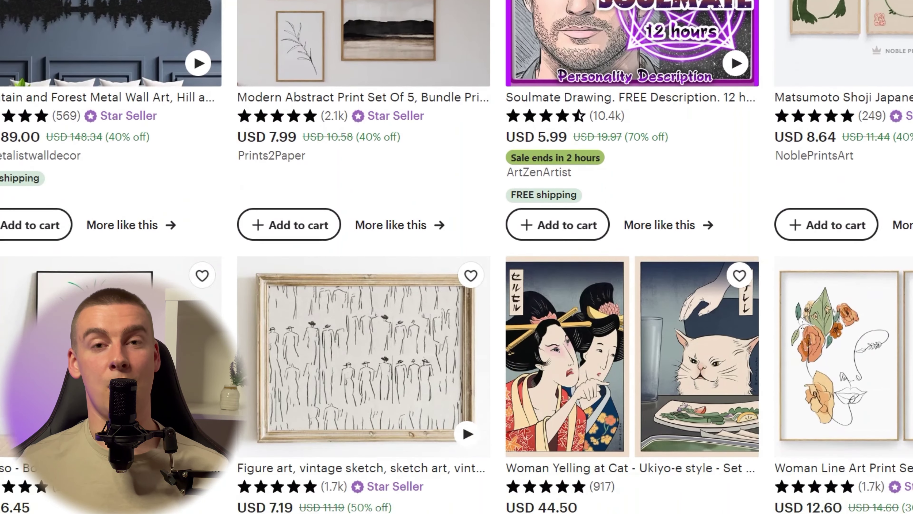
scroll(457, 257, down, 15)
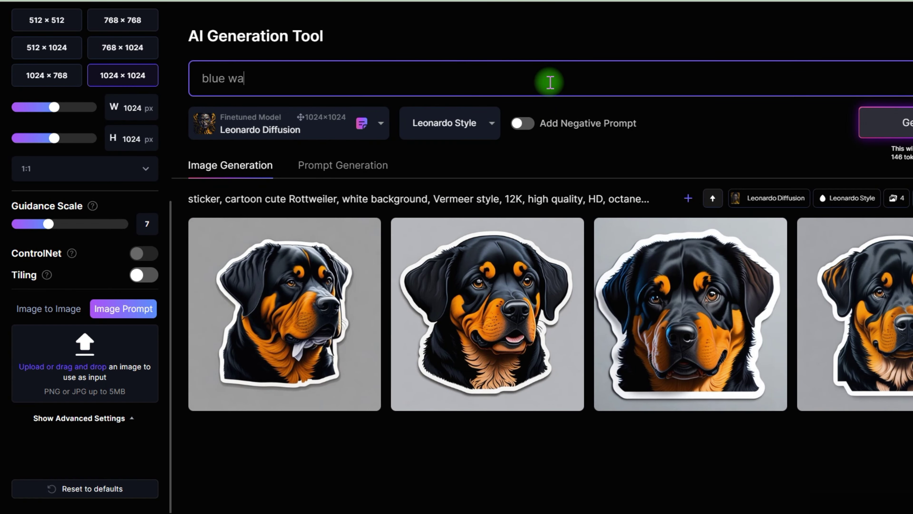
Step: Generate 'blue water waves splashing on the sea, repeating pattern, vintage, oil painting' with Tiling on, then enlarge the first
text(ter waves splas)
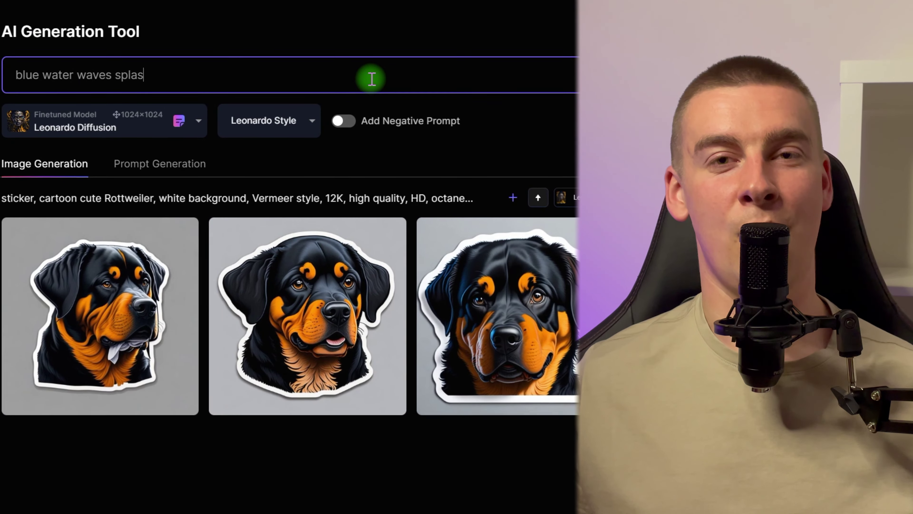
text(hing on the sea,)
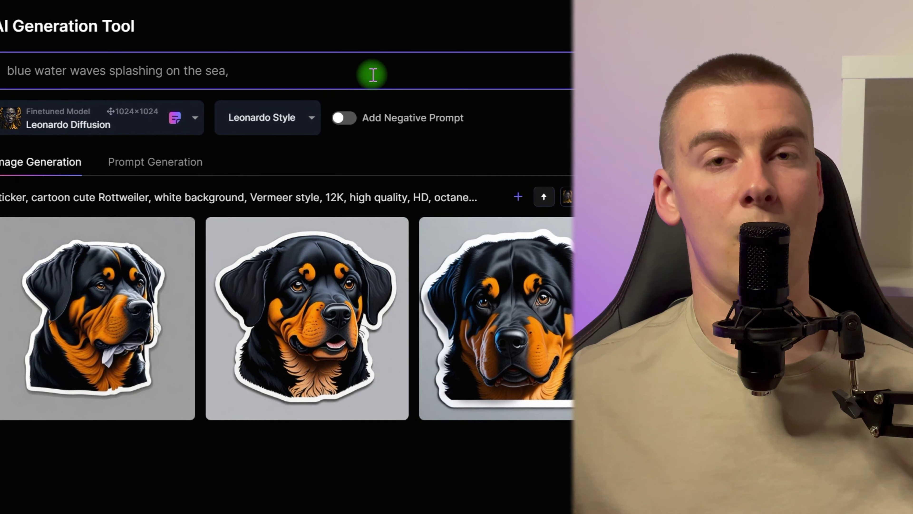
text( repeating pattern, vinta)
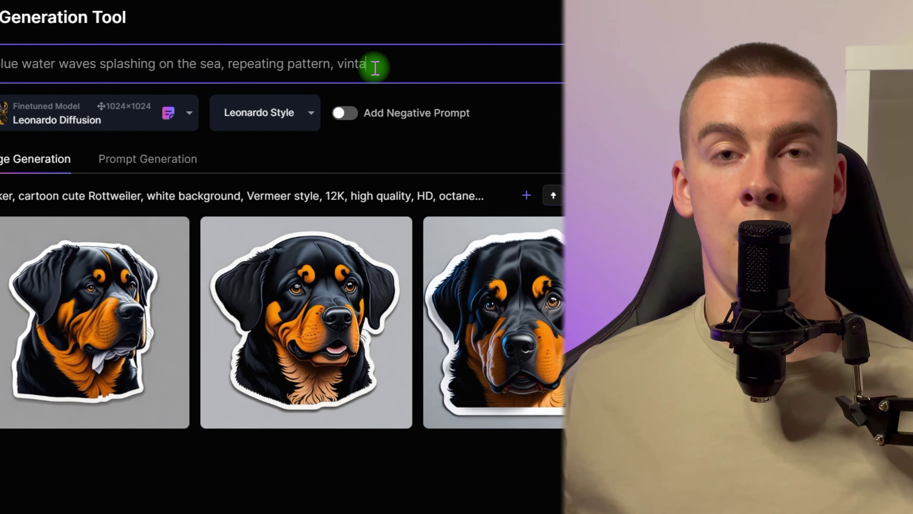
text(ge, oil pain)
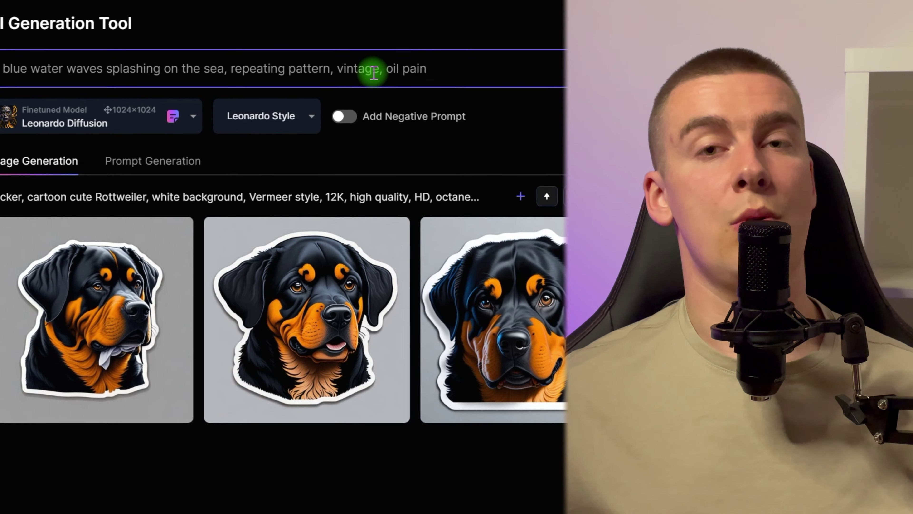
text(ting, digital art)
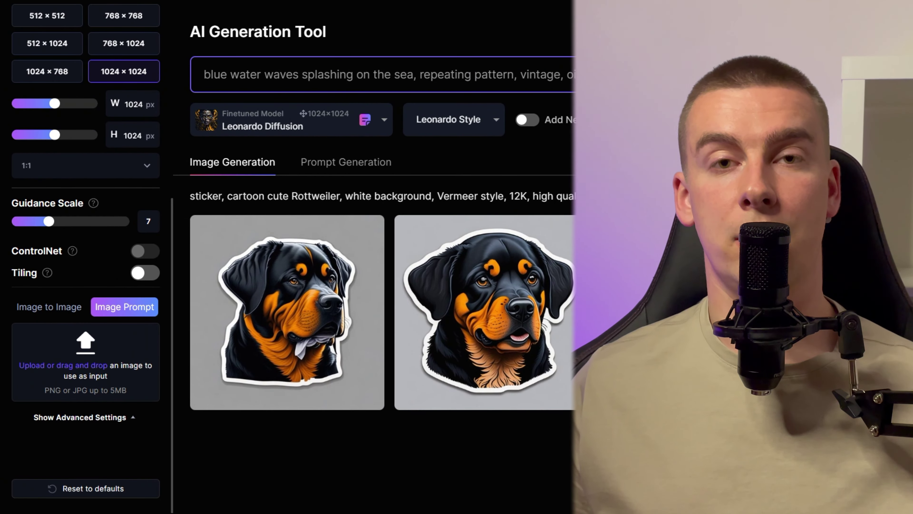
click(145, 273)
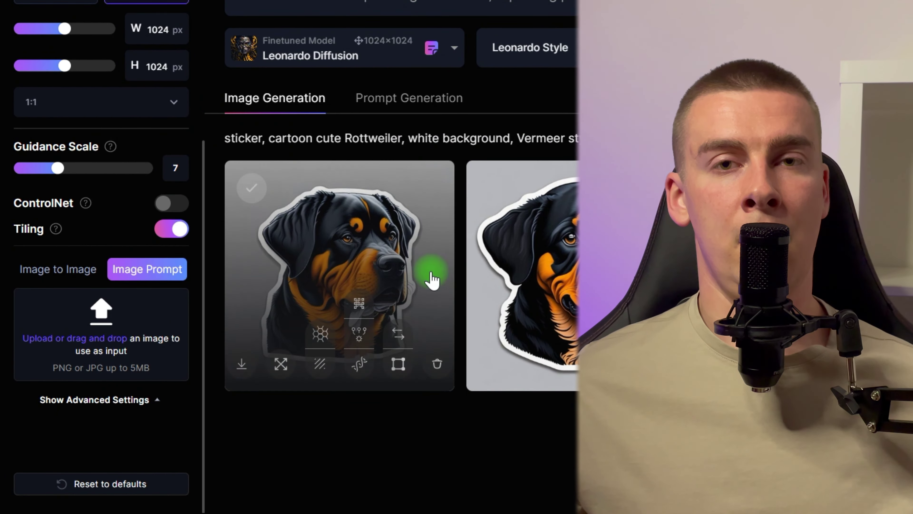
key(ctrl+Return)
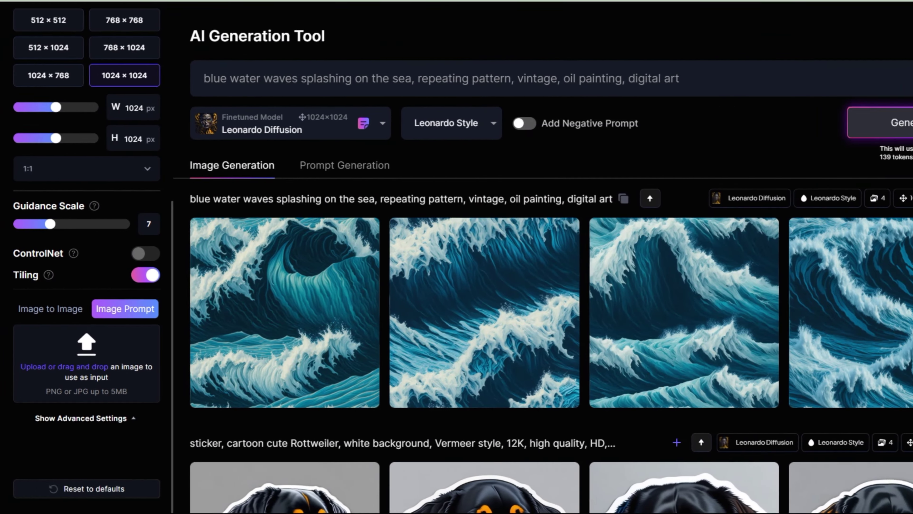
click(446, 248)
Step: Make Unzoomed and HD Smooth Upscaled versions of the wave image, then view the Creative Upscaled version
click(547, 465)
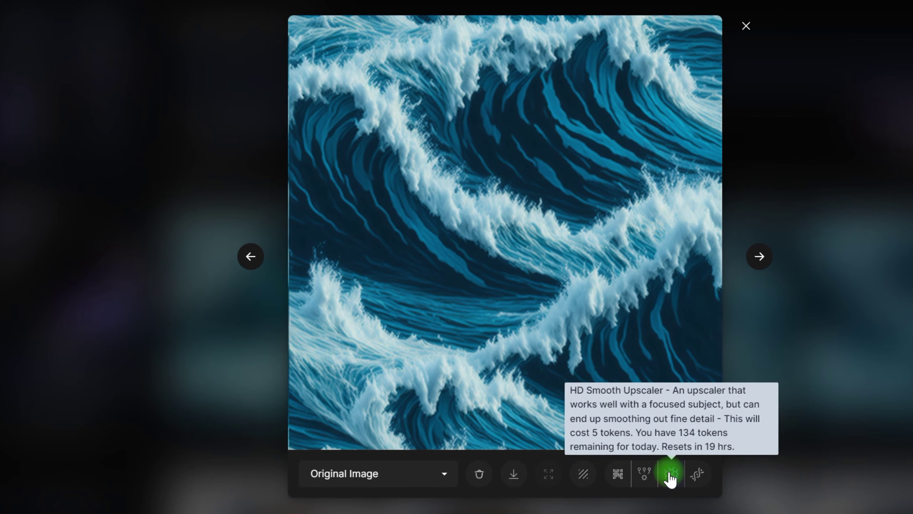
click(617, 472)
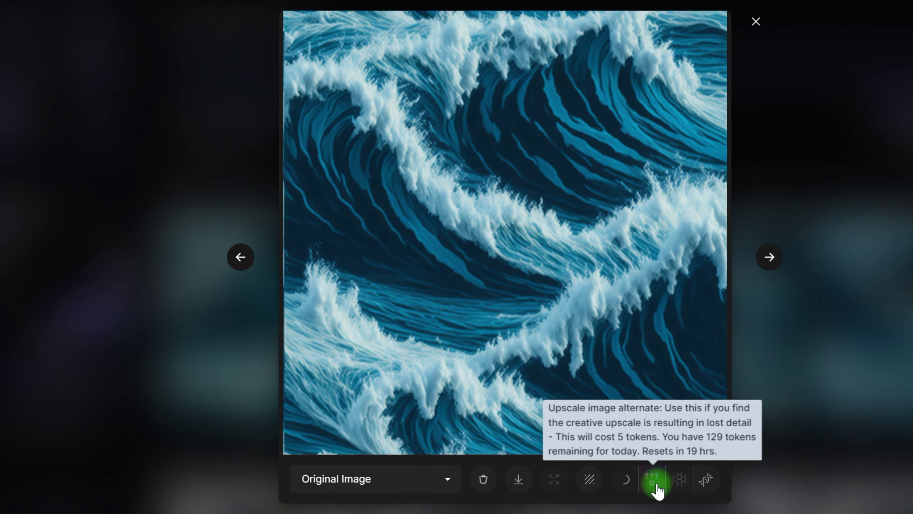
click(398, 480)
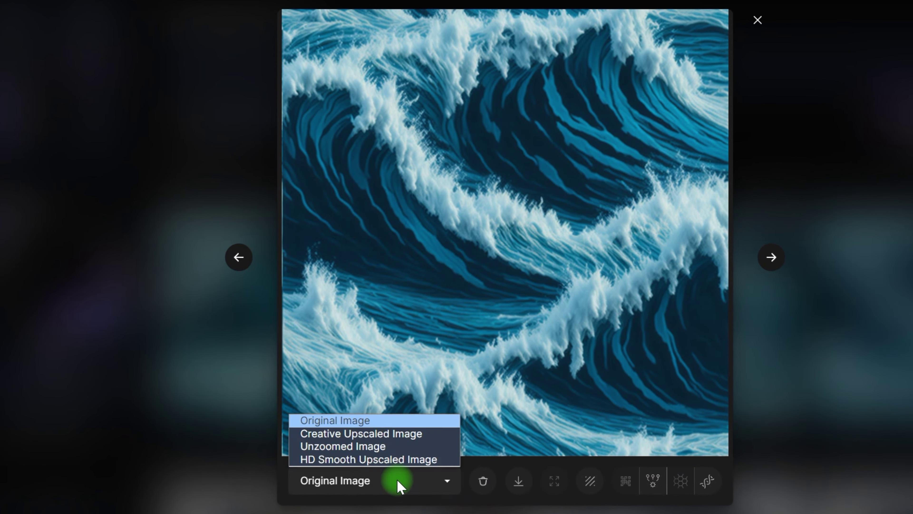
click(405, 435)
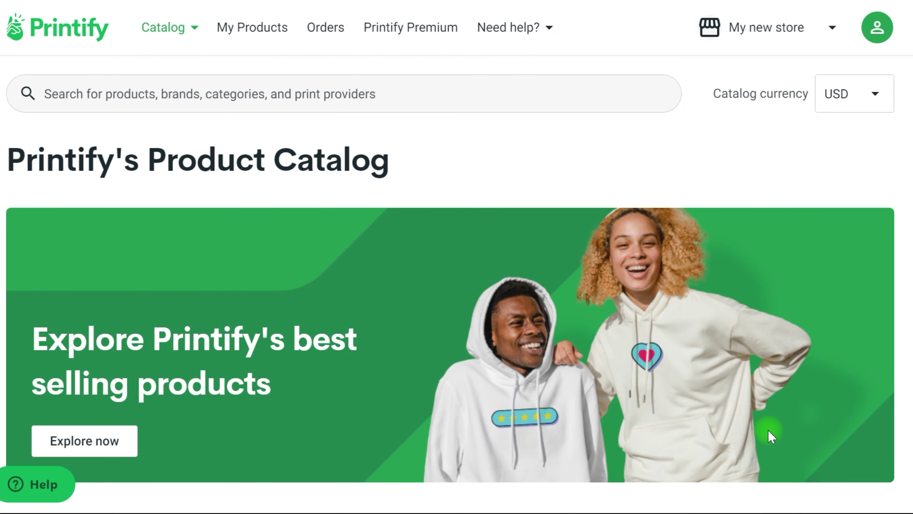
Step: Find the Spun Polyester Square Pillow via a 'pillow' catalog search and start designing it
click(493, 114)
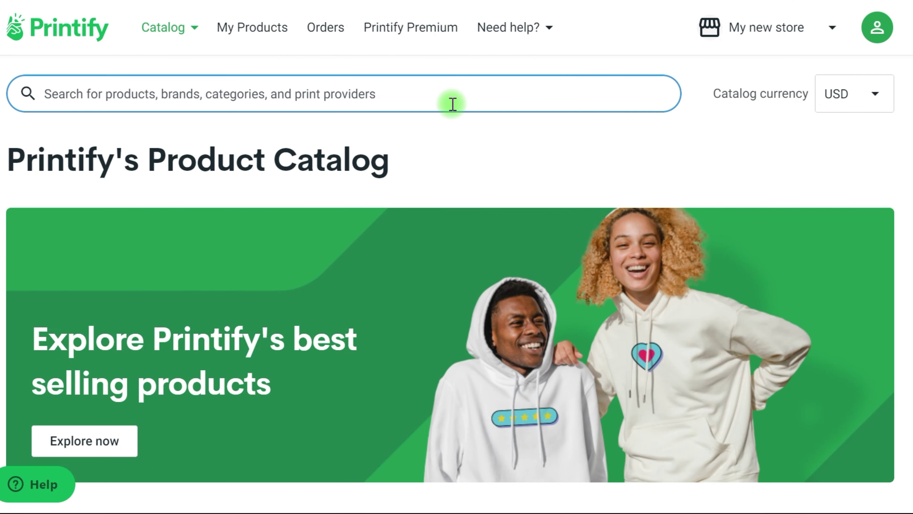
text(pillow)
key(Return)
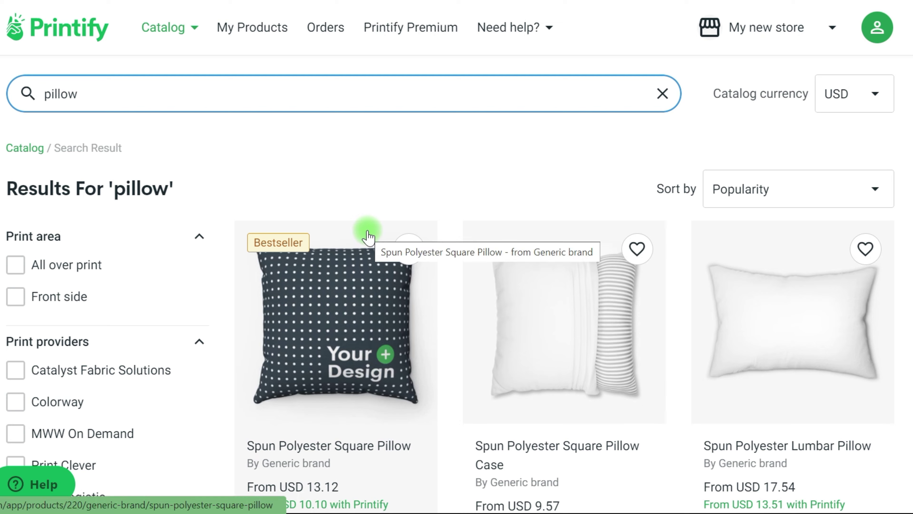
click(367, 230)
scroll(381, 275, down, 10)
click(791, 238)
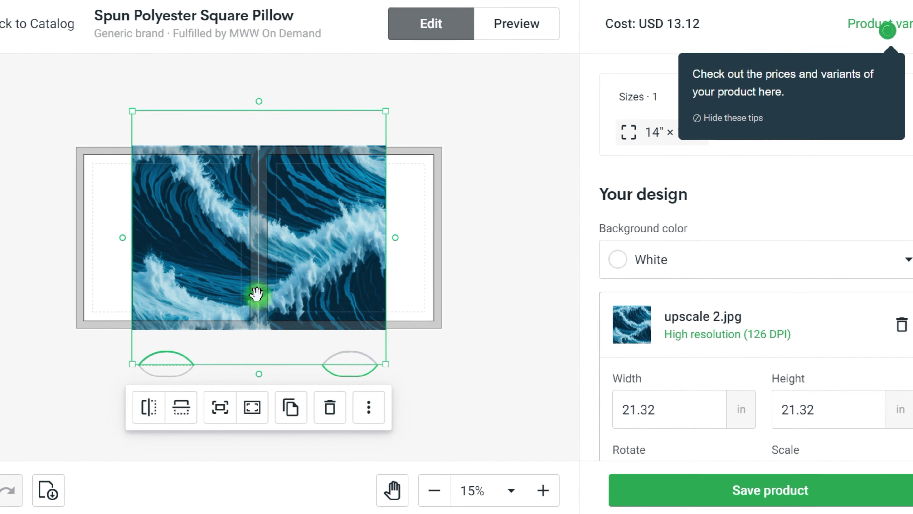
Step: Scale the wave image to 31 in to cover the pillow and preview the mockup
drag(256, 298, 203, 302)
drag(340, 249, 320, 257)
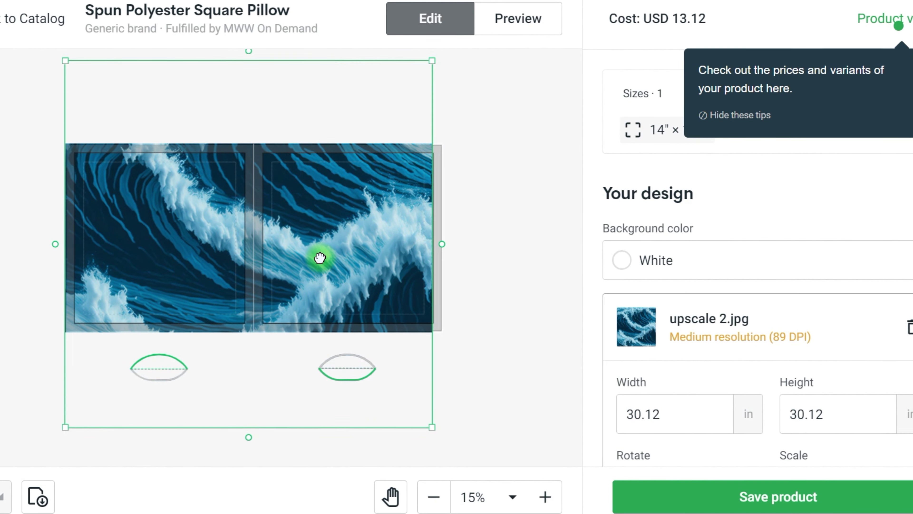
drag(430, 367, 465, 415)
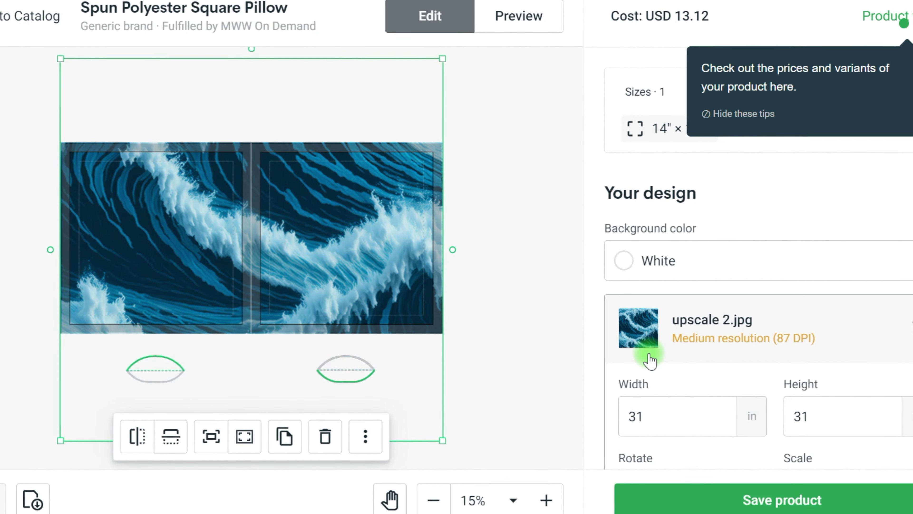
click(514, 231)
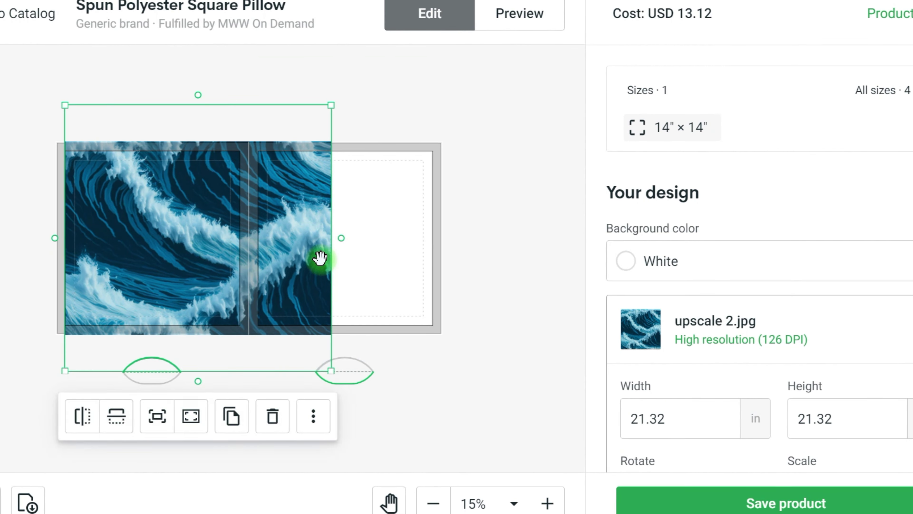
drag(320, 255, 487, 442)
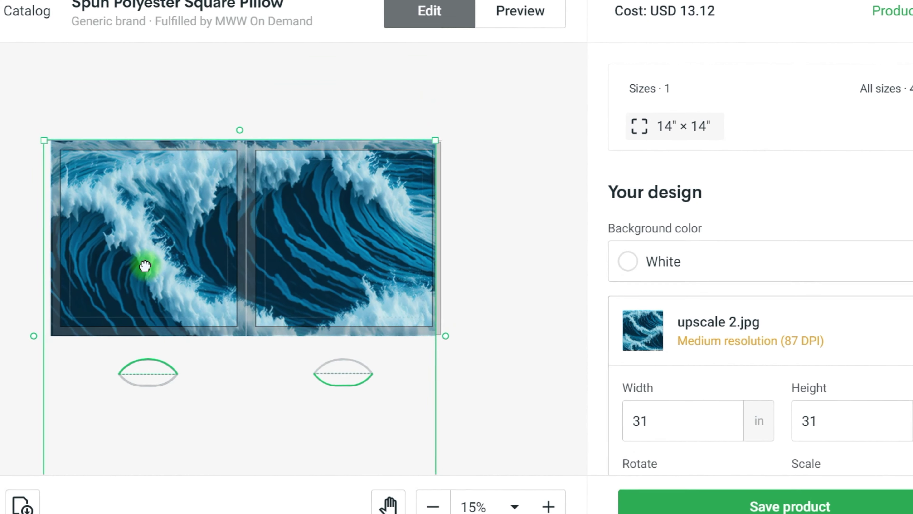
click(520, 12)
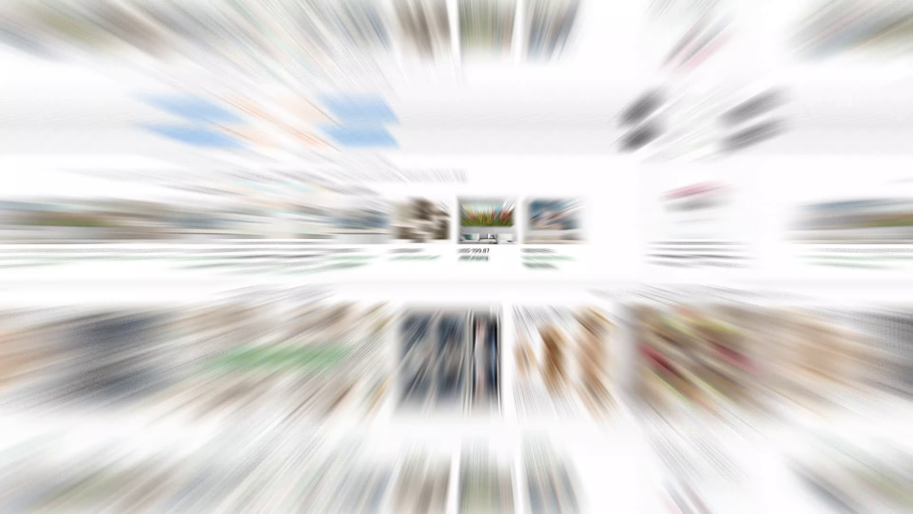
Step: Run the Etsy search for 'watercolor cartoon dogs' and scroll through the dog clipart listings
key(Escape)
scroll(457, 257, down, 6)
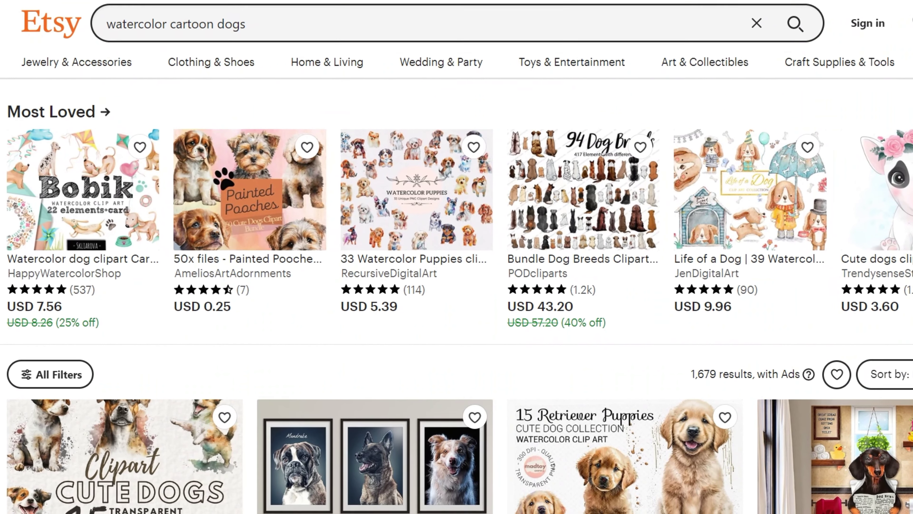
scroll(456, 257, down, 10)
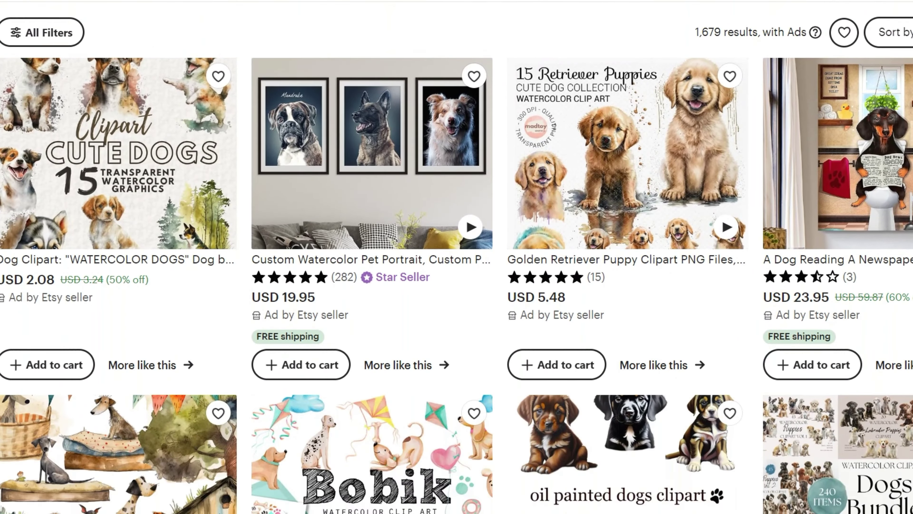
scroll(457, 257, down, 7)
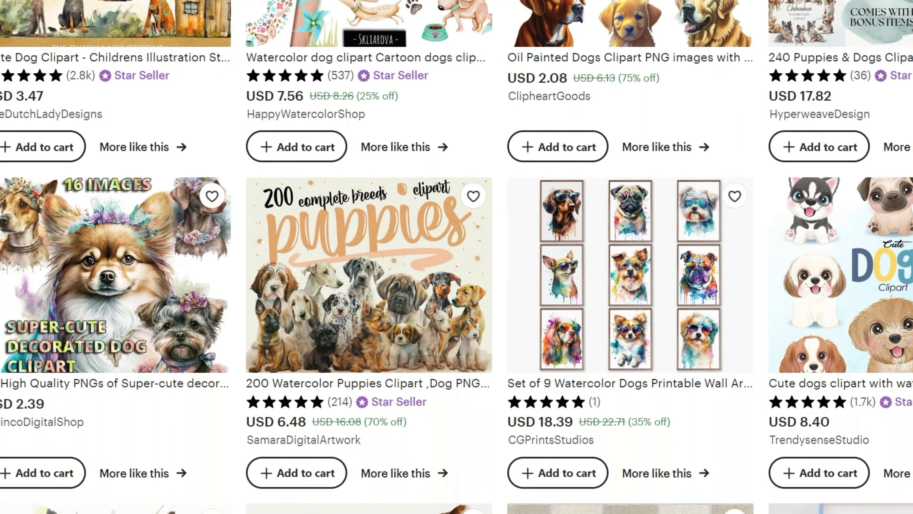
scroll(456, 257, down, 8)
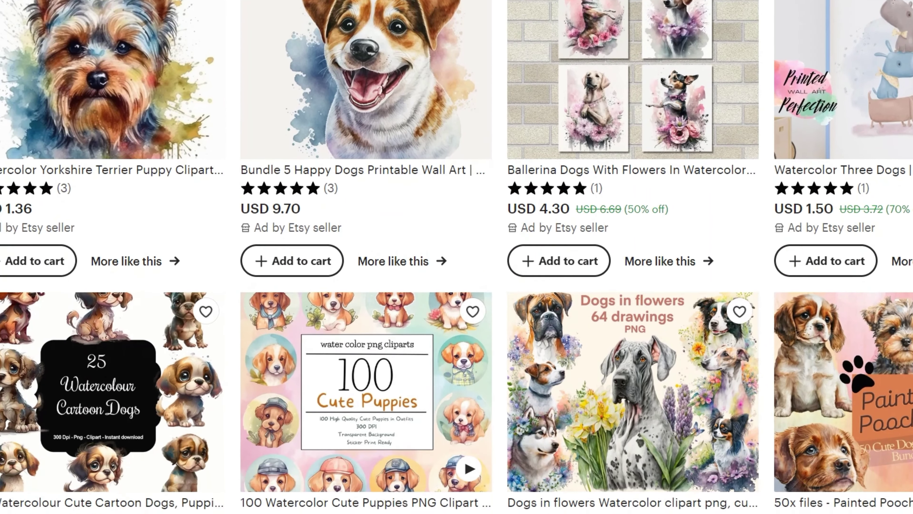
scroll(457, 257, down, 5)
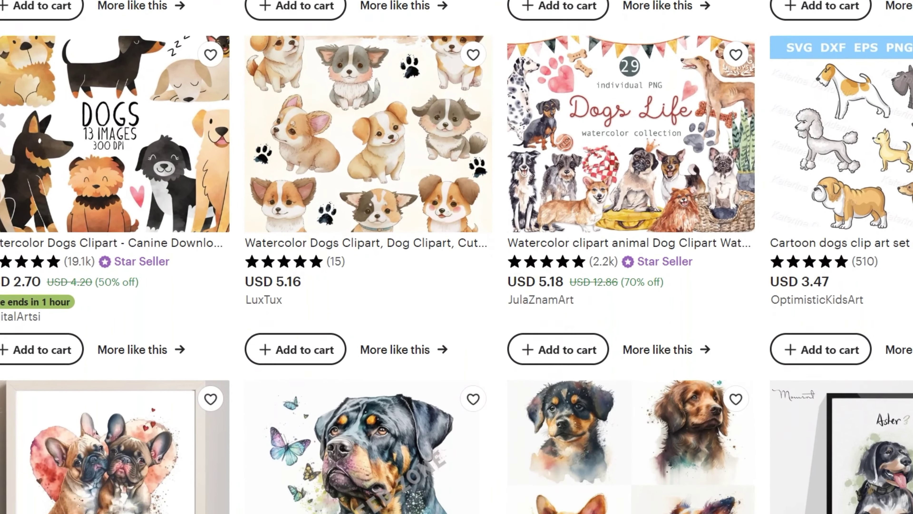
scroll(456, 257, up, 15)
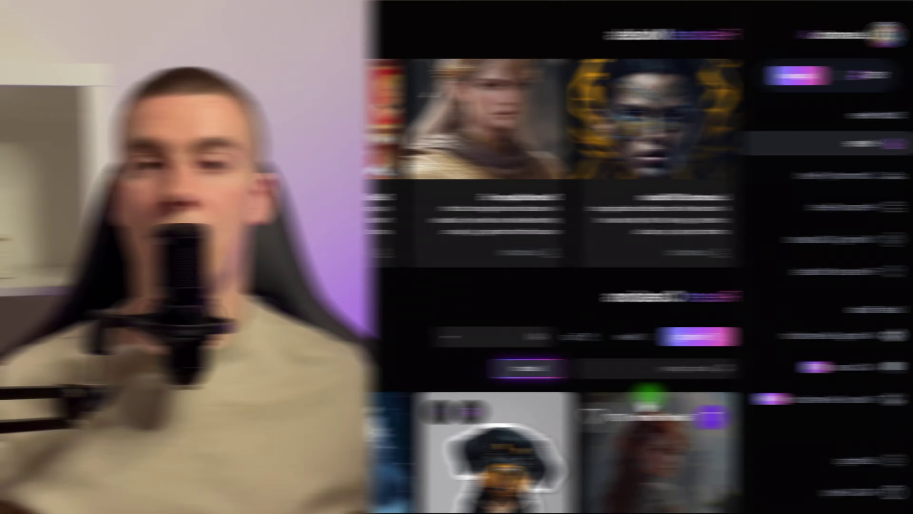
Step: In AI Image Generation, set Number of Images to 2 and turn on Prompt Magic
click(128, 351)
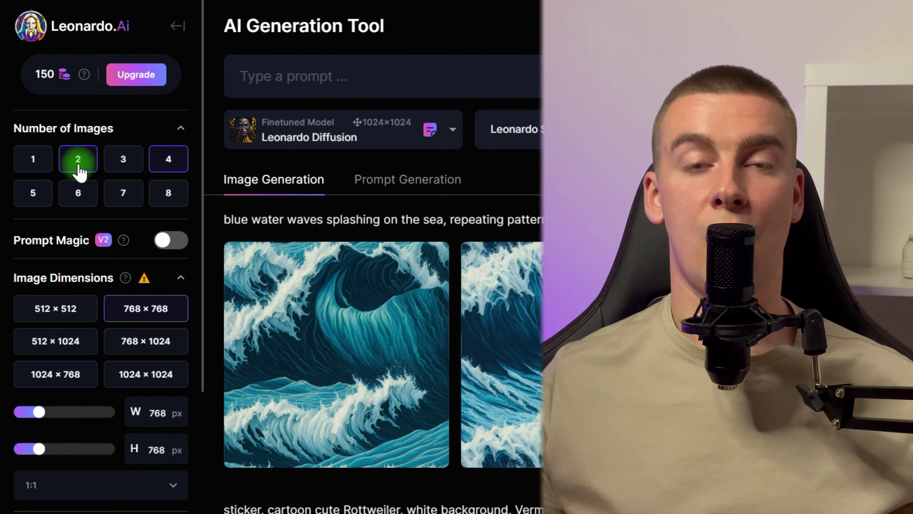
click(78, 159)
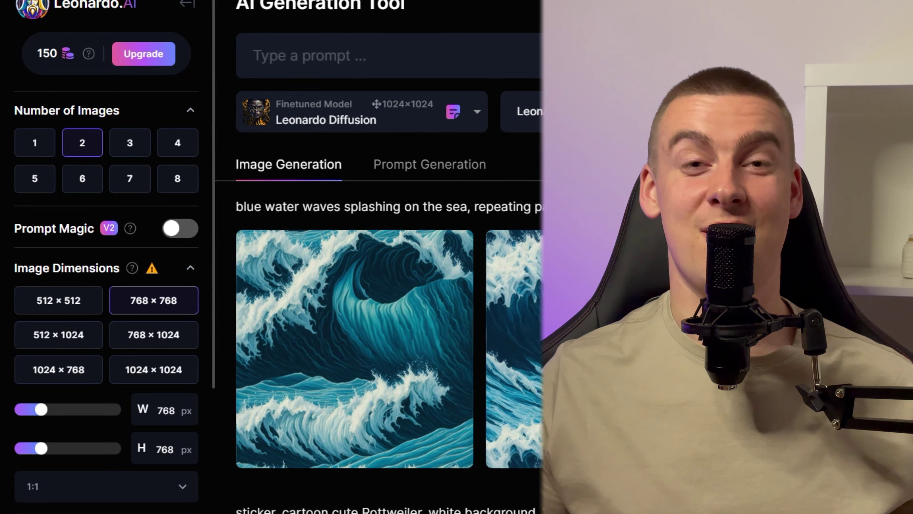
click(181, 225)
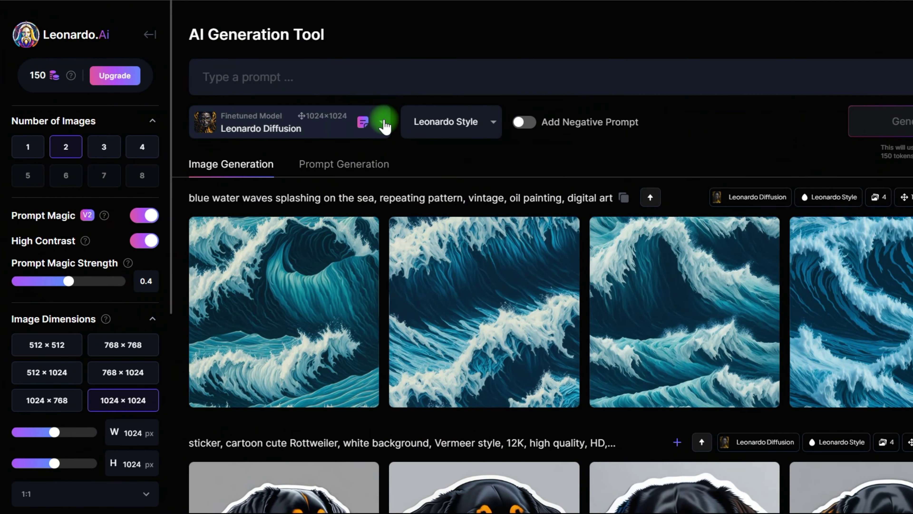
Step: Generate with the Cute Animal Characters platform model and paste in the puppy sticker prompt
click(483, 16)
click(326, 206)
click(331, 96)
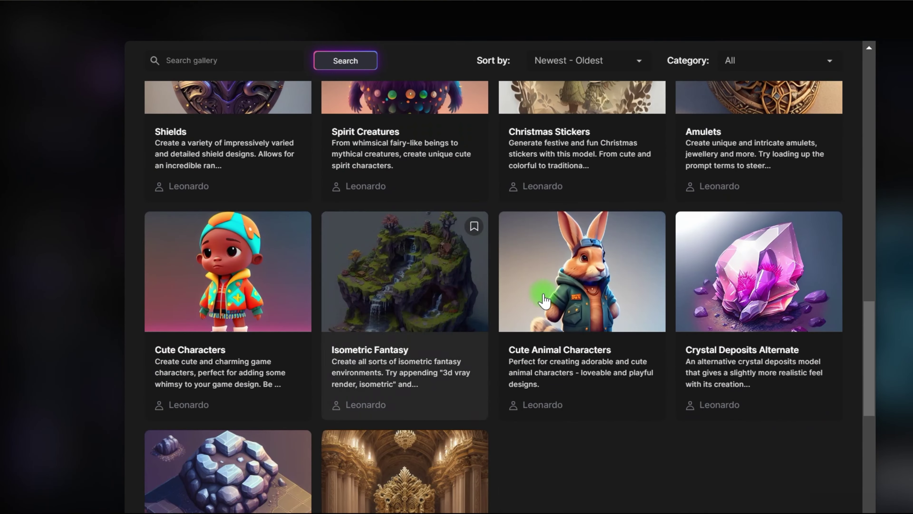
click(583, 285)
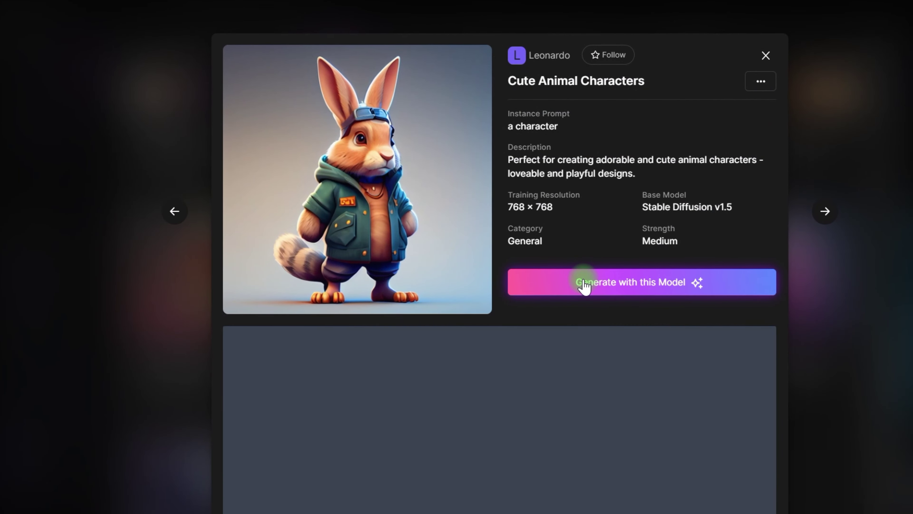
click(677, 285)
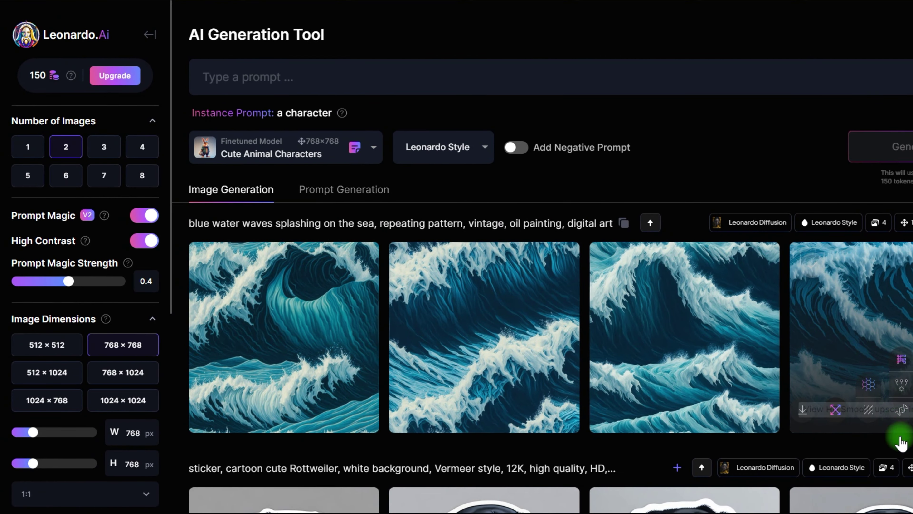
click(700, 77)
key(ctrl+v)
Step: Select text in the 'sticker, happy colorful puppy golden, kawaii' prompt, ending on the word 'sticker'
drag(700, 78, 214, 77)
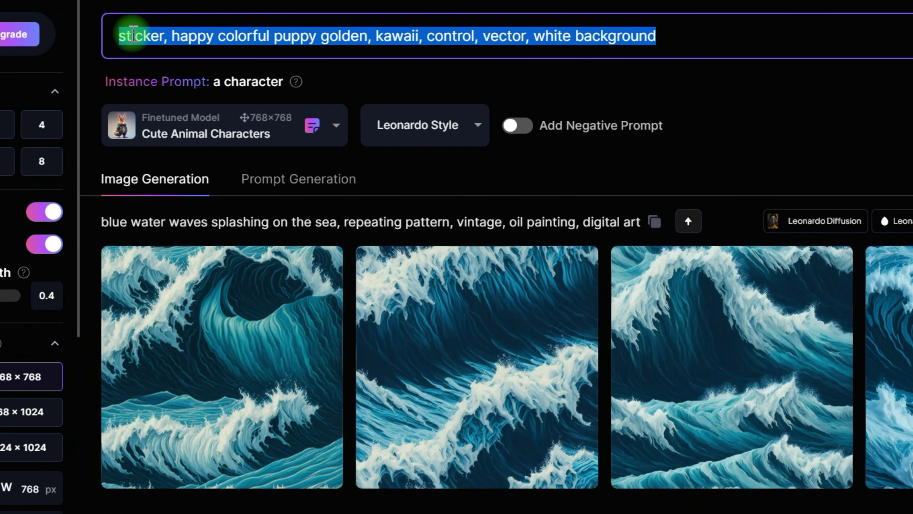
drag(112, 35, 676, 43)
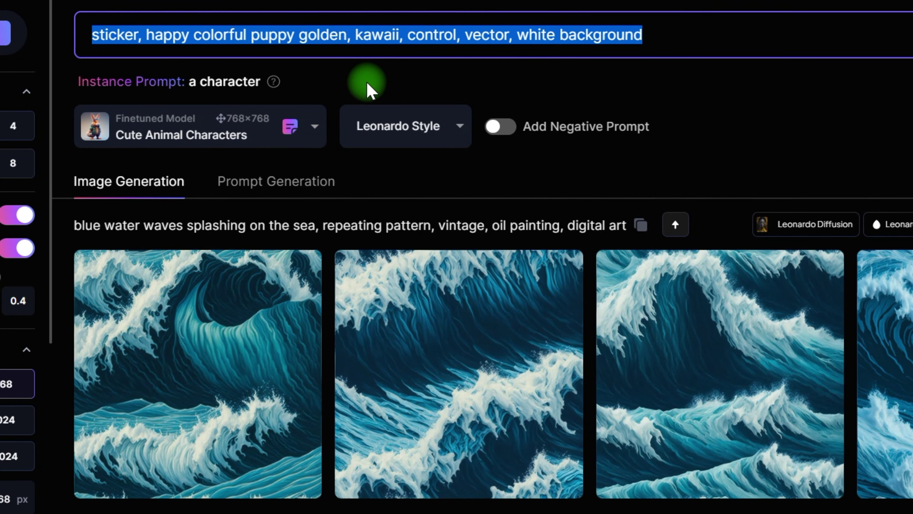
click(373, 35)
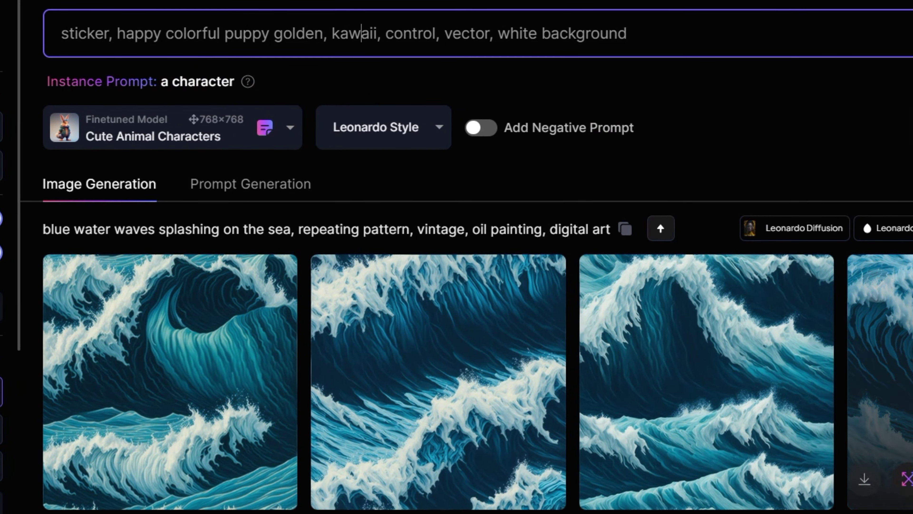
drag(57, 34, 110, 41)
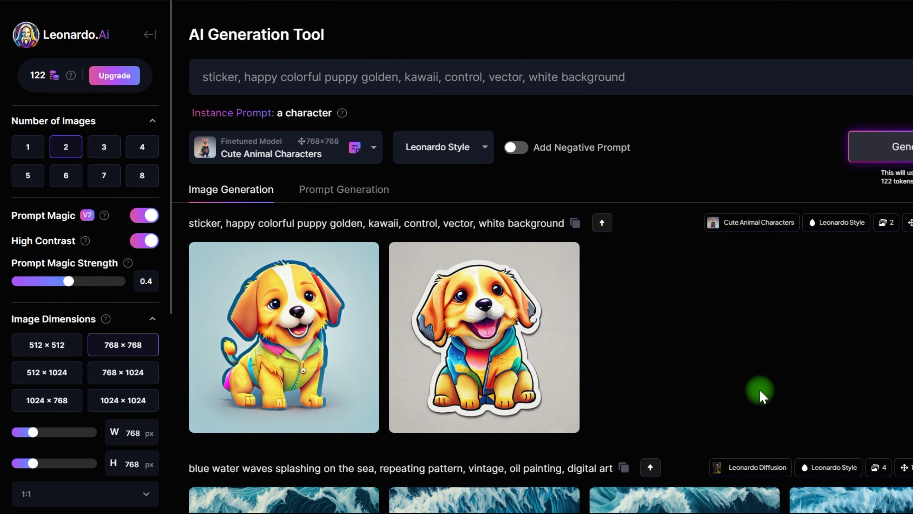
Step: Enlarge the golden puppy images, step through them, then scroll the generated breed results
click(326, 349)
key(Right)
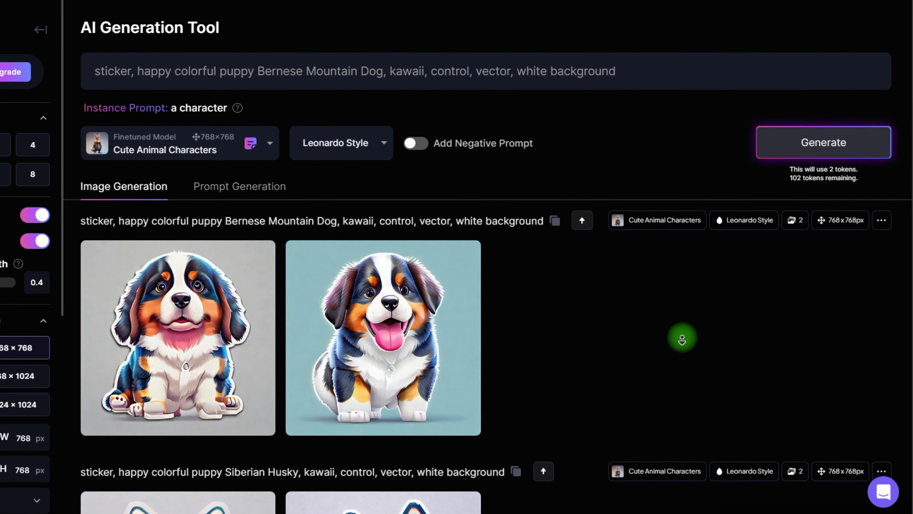
scroll(682, 345, down, 20)
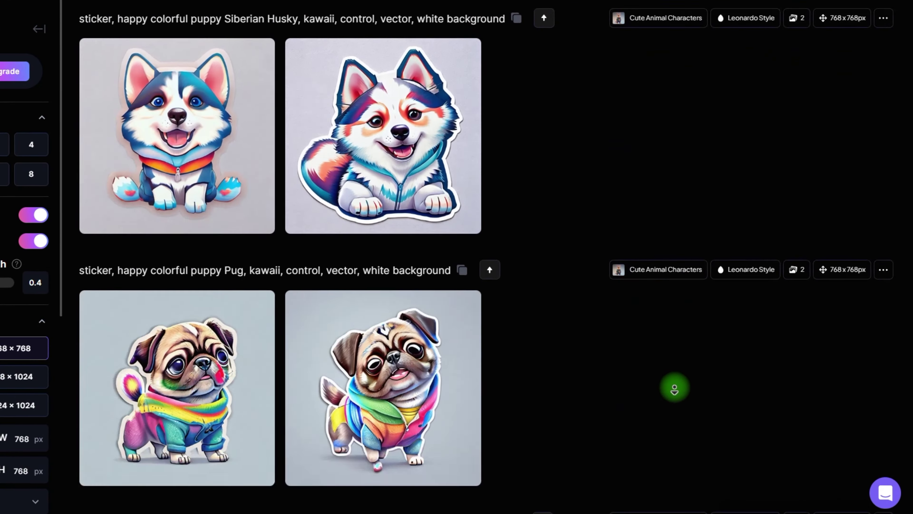
scroll(681, 351, up, 20)
scroll(681, 351, down, 20)
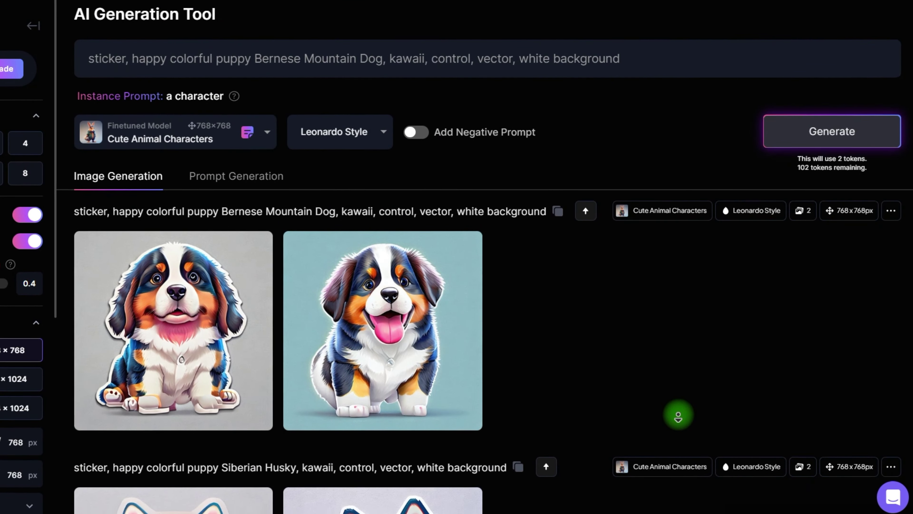
scroll(681, 426, down, 20)
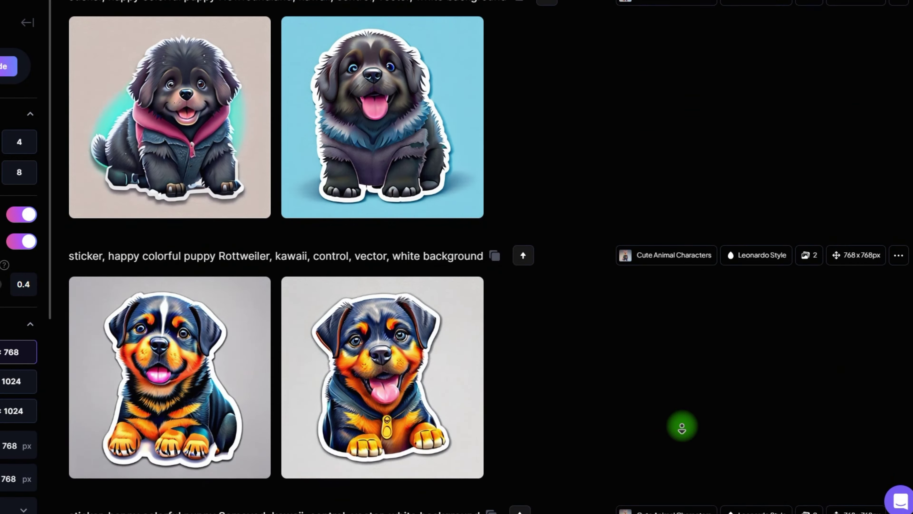
scroll(686, 423, down, 15)
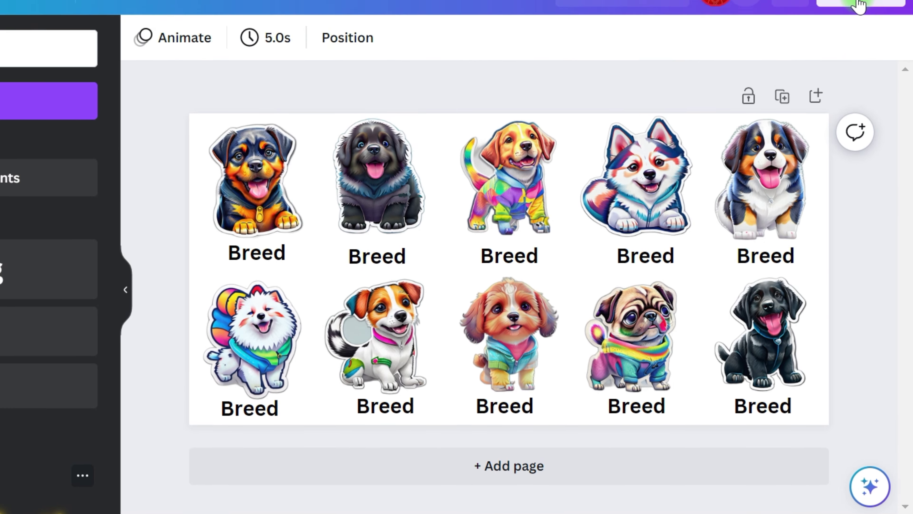
Step: Bring up the Download options for the Breed puppy sticker sheet from Canva's Share menu
click(860, 5)
click(685, 467)
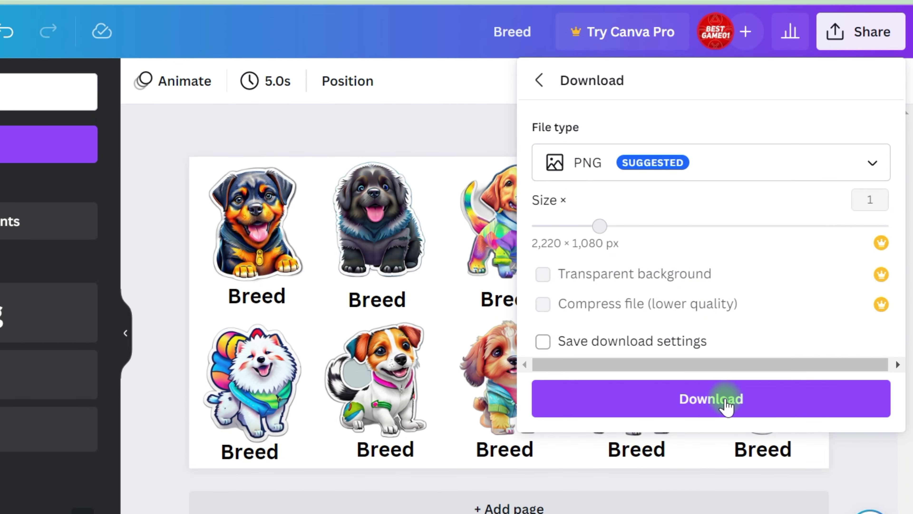